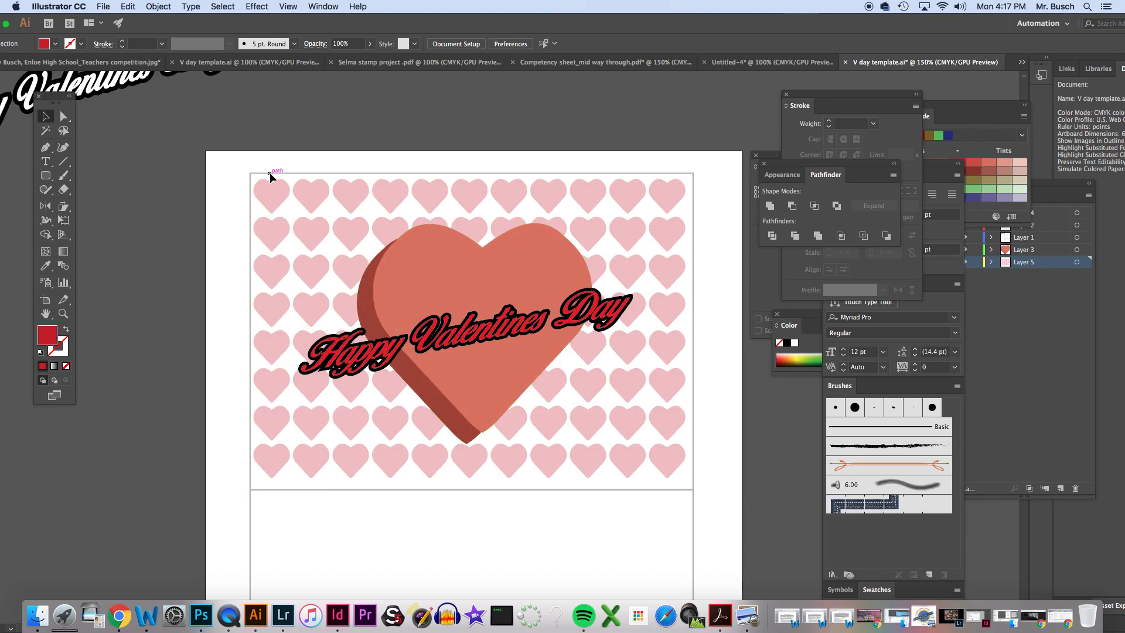
Select all the card artwork in the upper panel and rotate it 180 degrees in place
drag(230, 160, 721, 501)
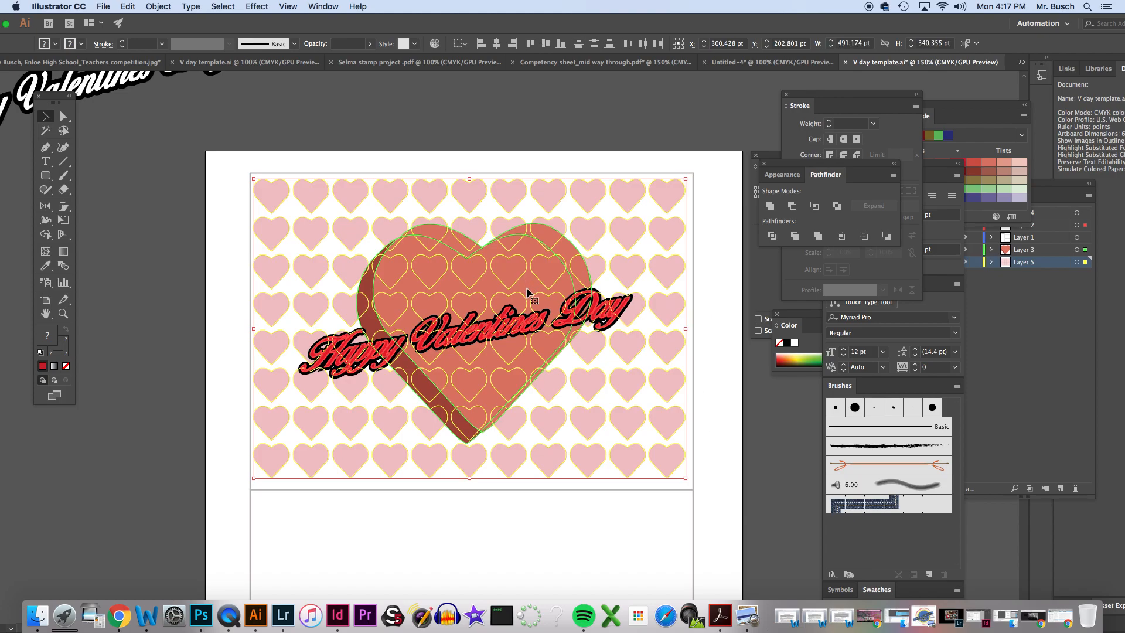
click(65, 222)
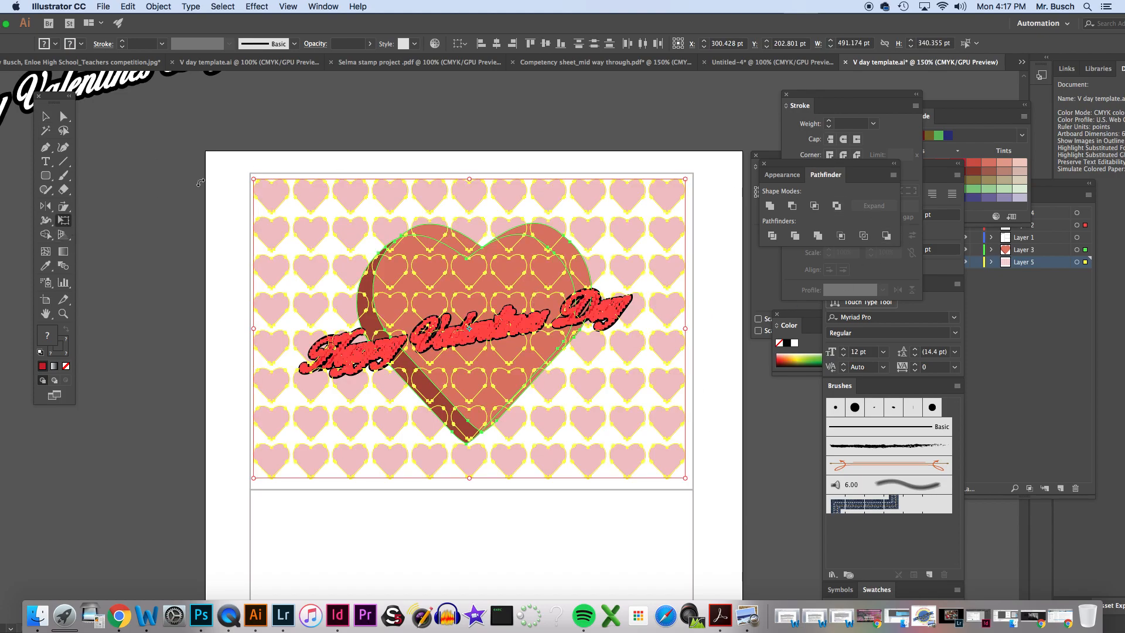
drag(250, 171, 668, 459)
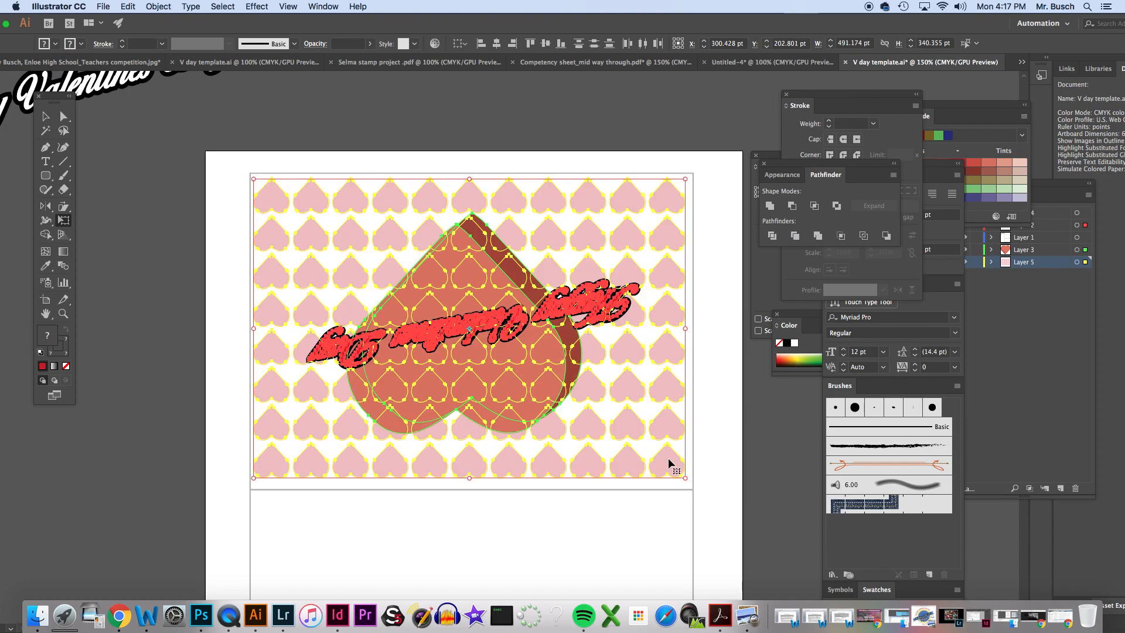
click(538, 535)
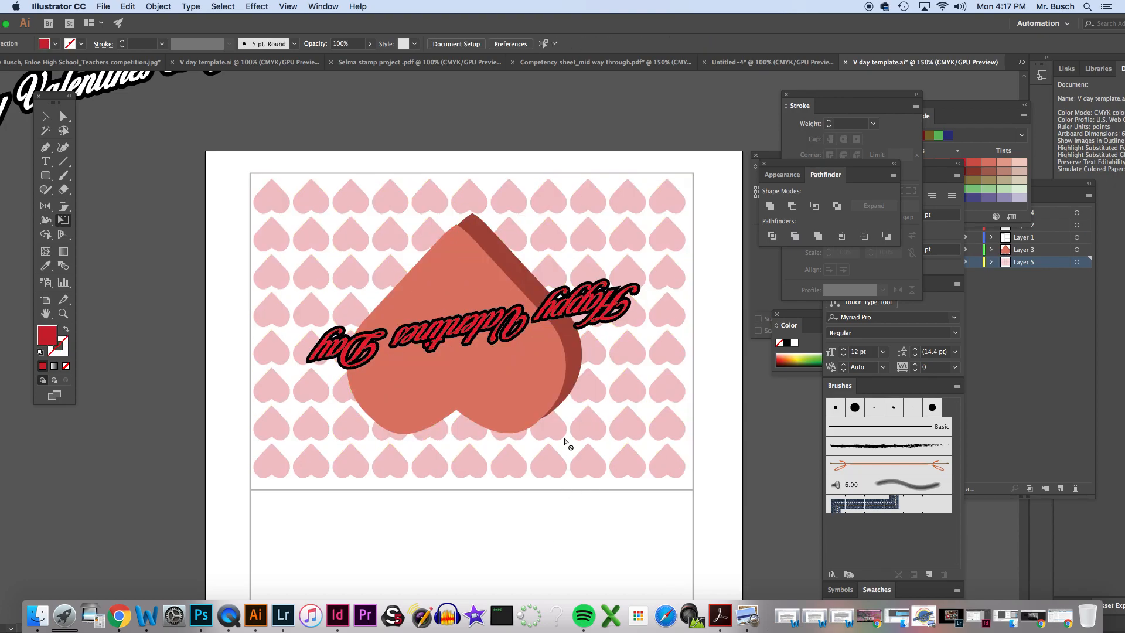
Hide Layers 2, 3, 4 and 5 so only the template outline on Layer 1 shows
scroll(567, 444, down, 8)
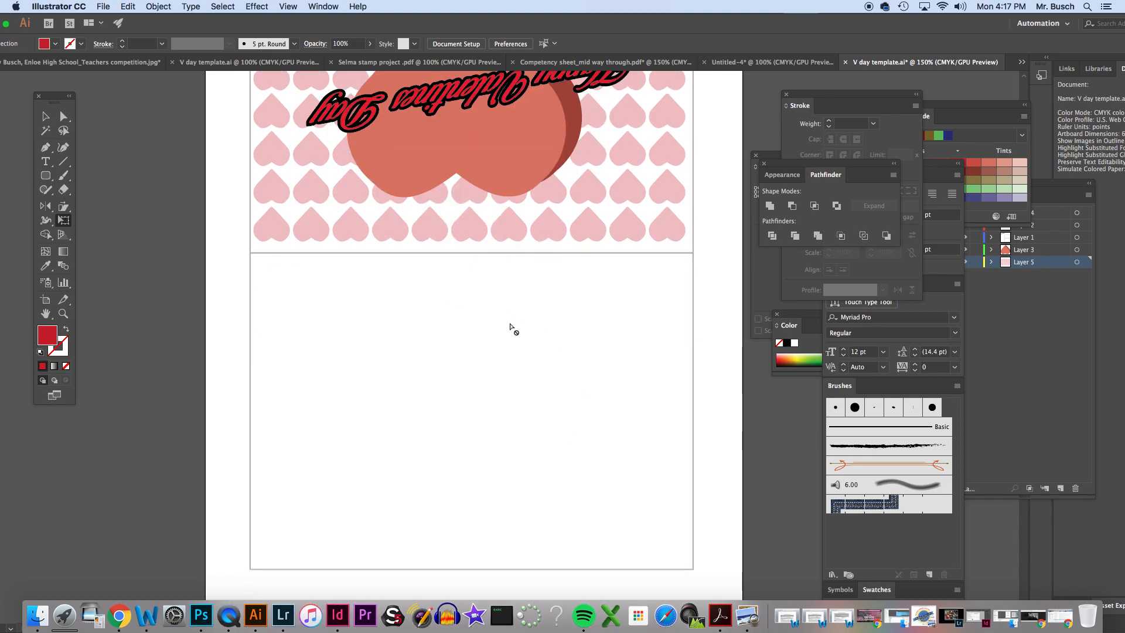
scroll(512, 326, up, 8)
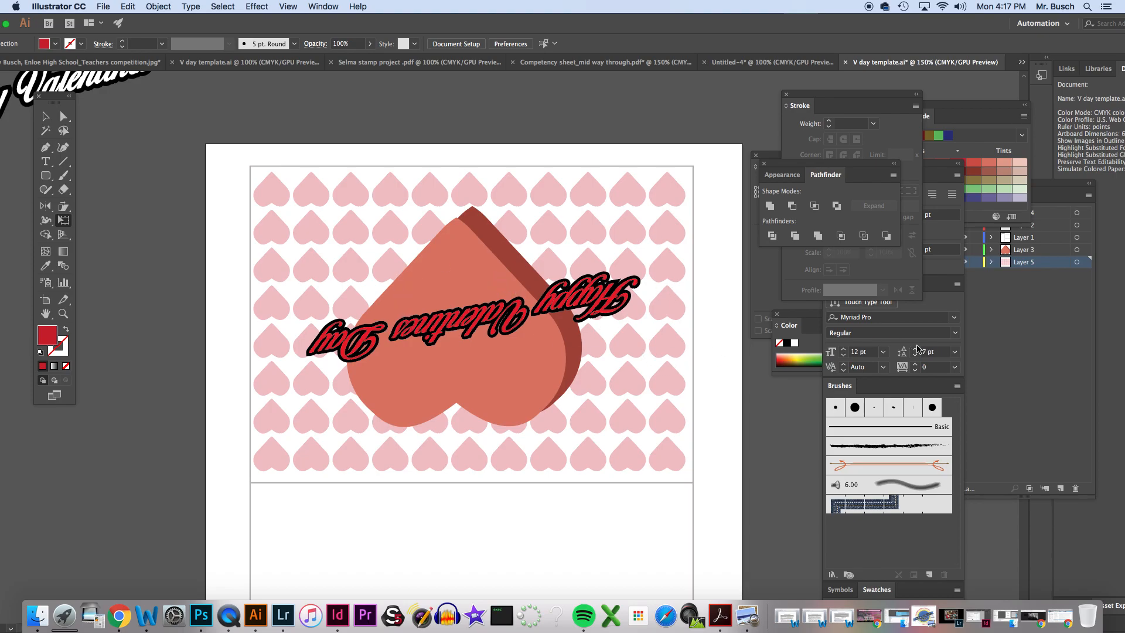
click(996, 282)
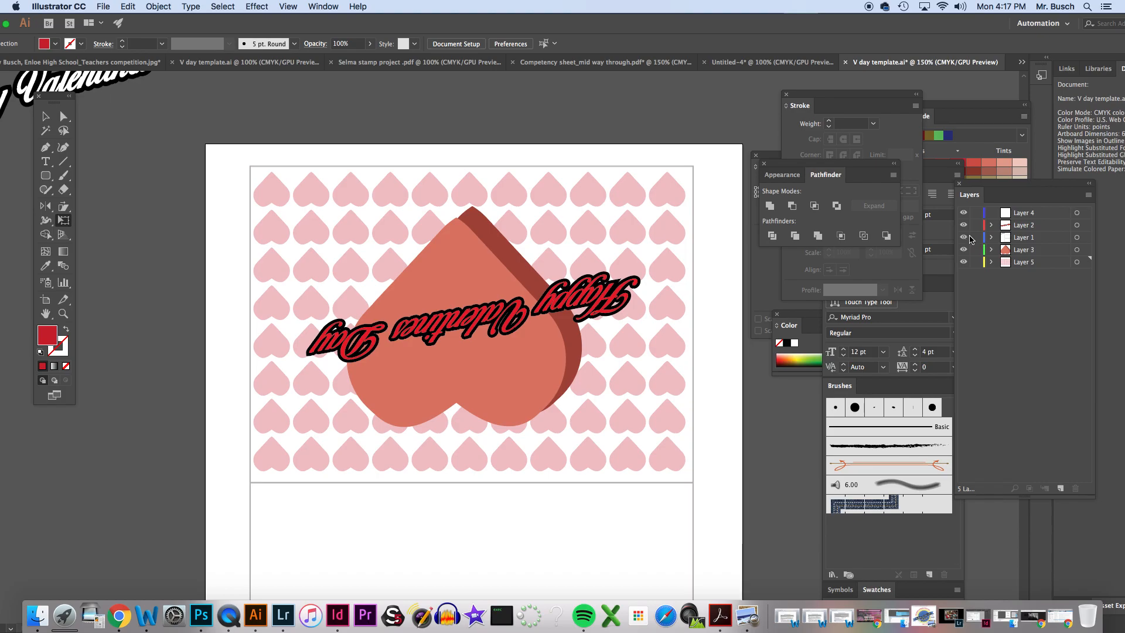
scroll(670, 345, down, 3)
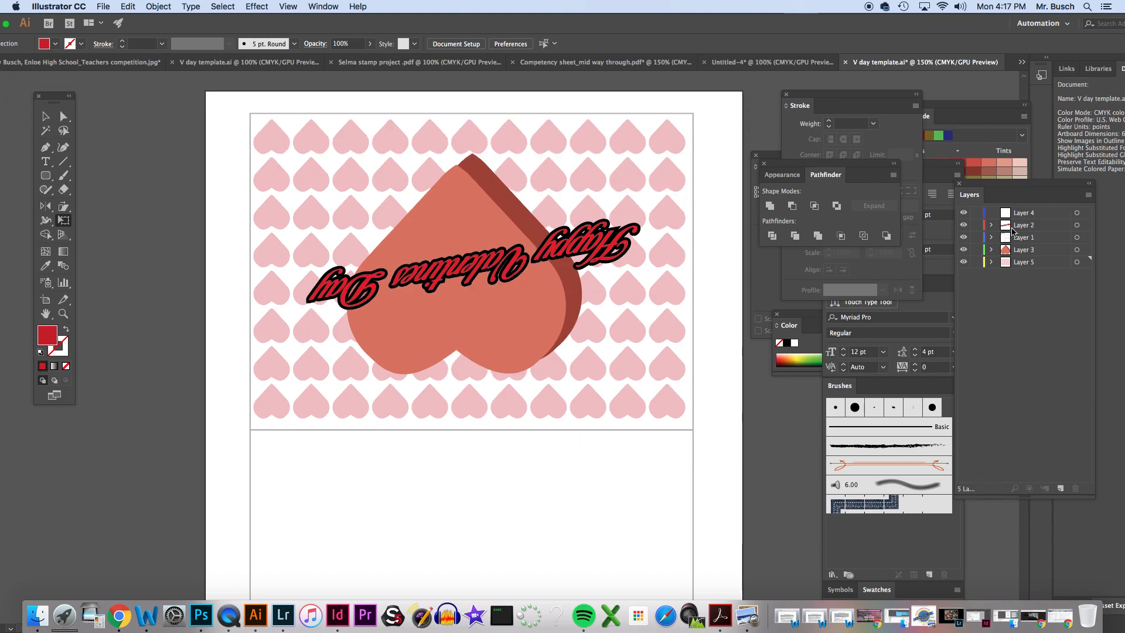
click(963, 250)
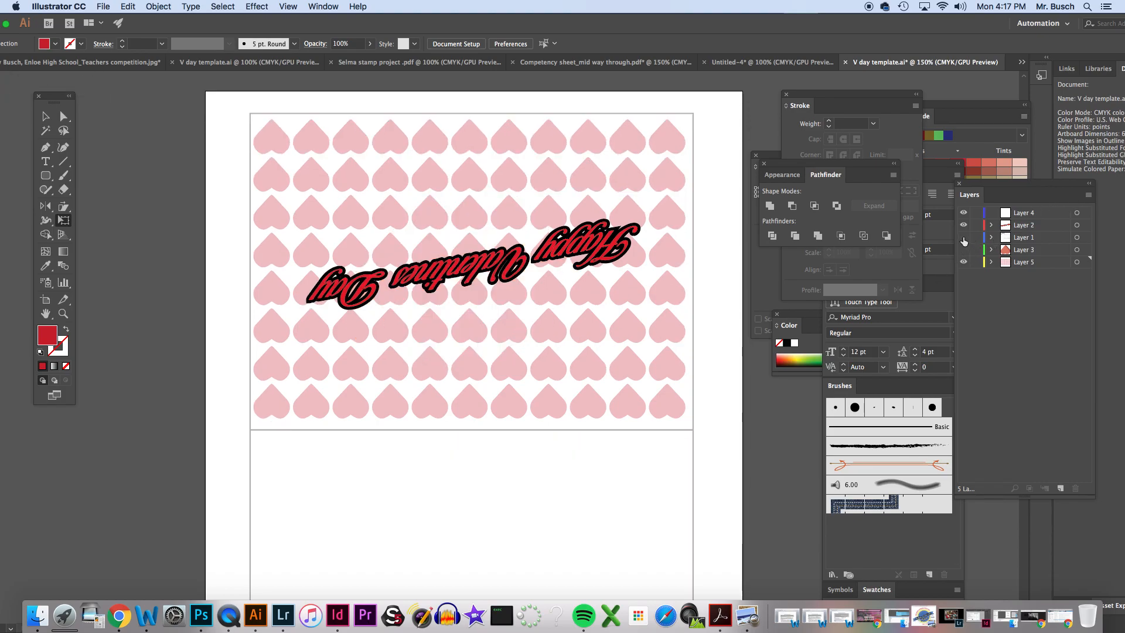
click(963, 224)
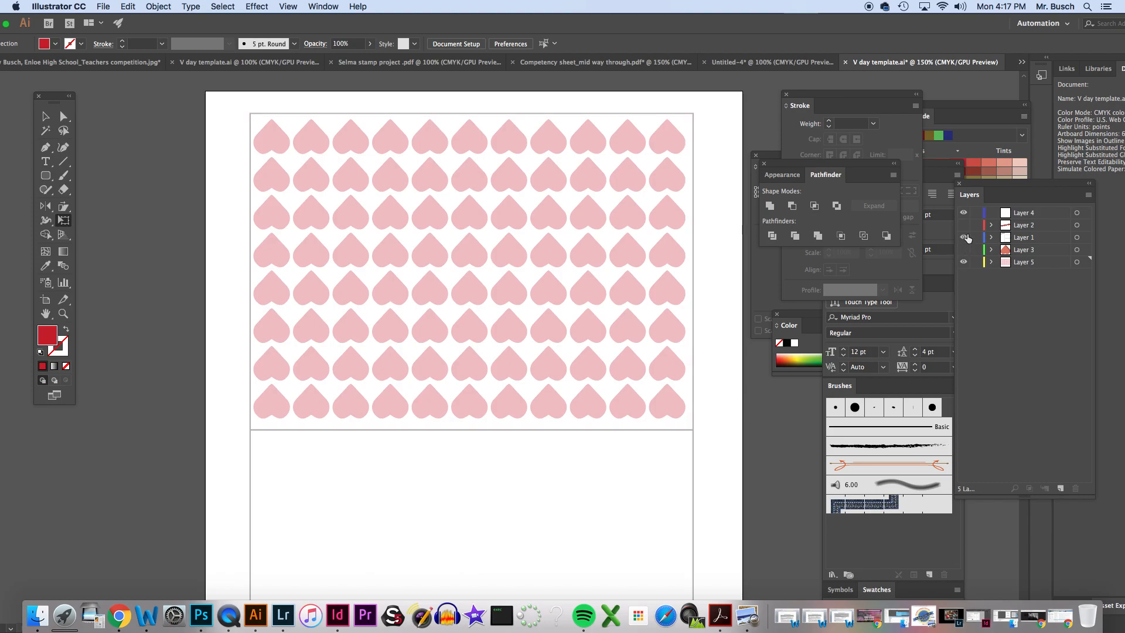
click(964, 262)
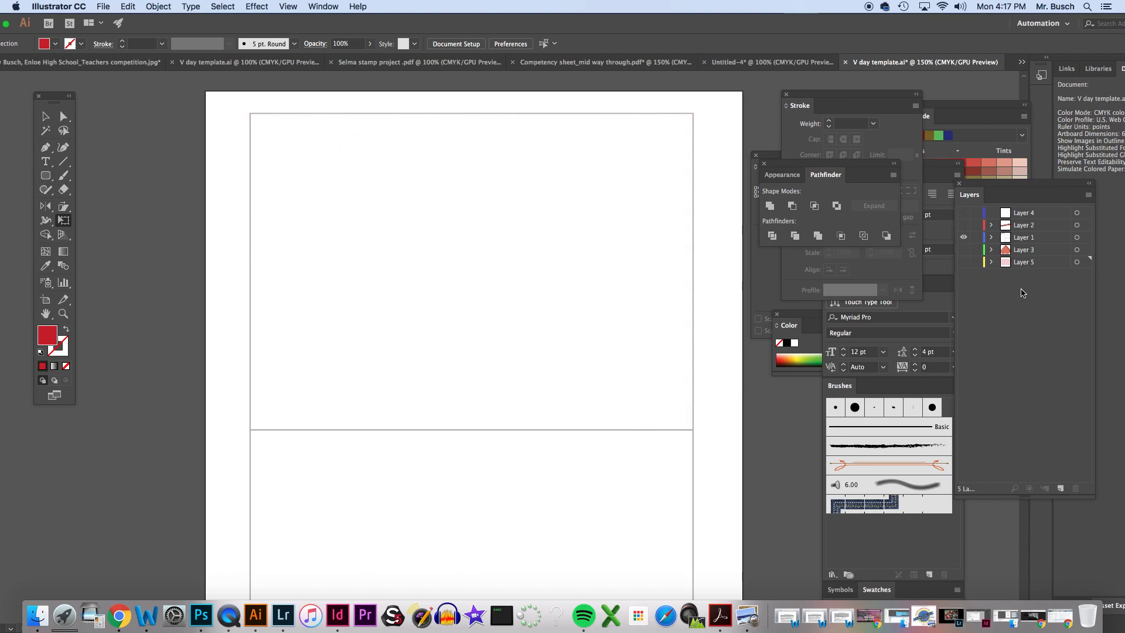
Create a new layer directly above Layer 5 for the inside of the card
click(1061, 488)
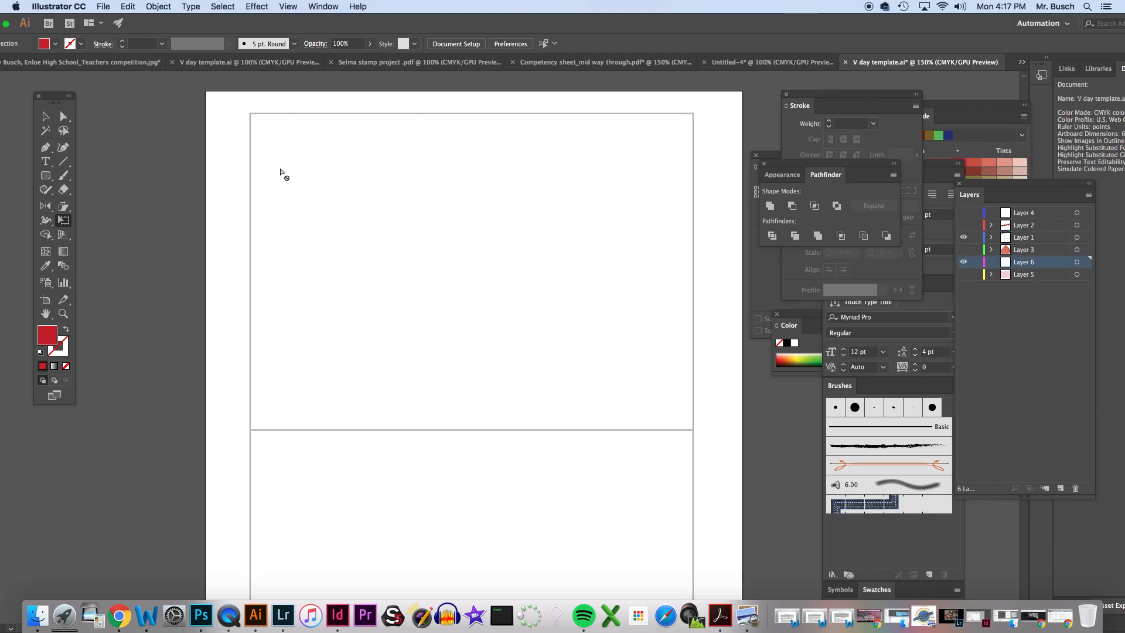
scroll(392, 279, down, 3)
scroll(396, 273, down, 4)
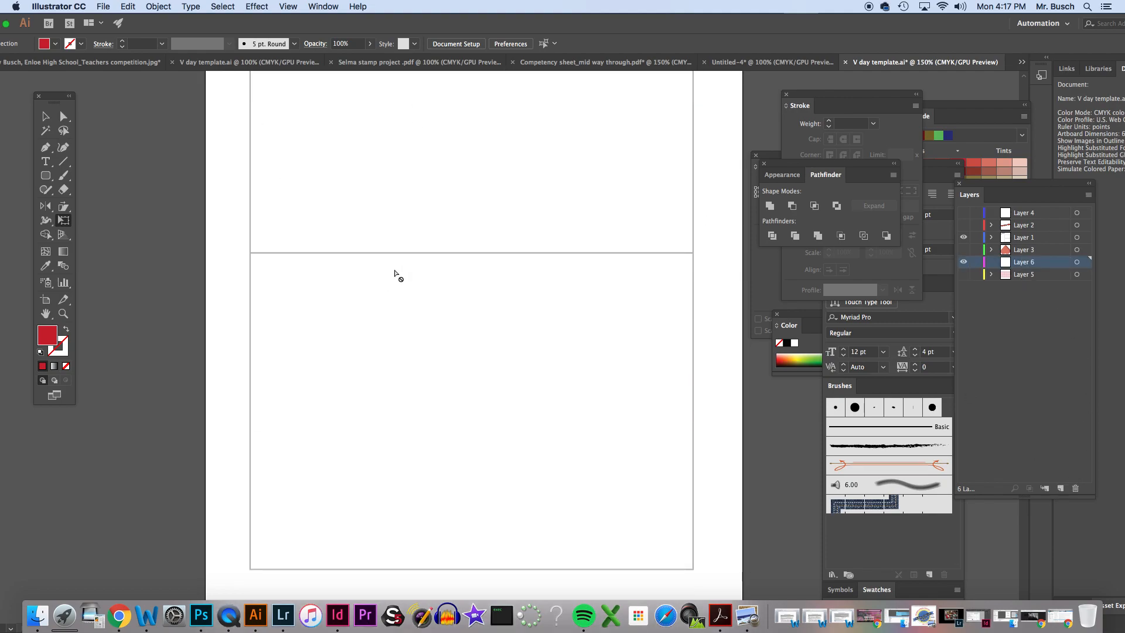
scroll(438, 268, up, 5)
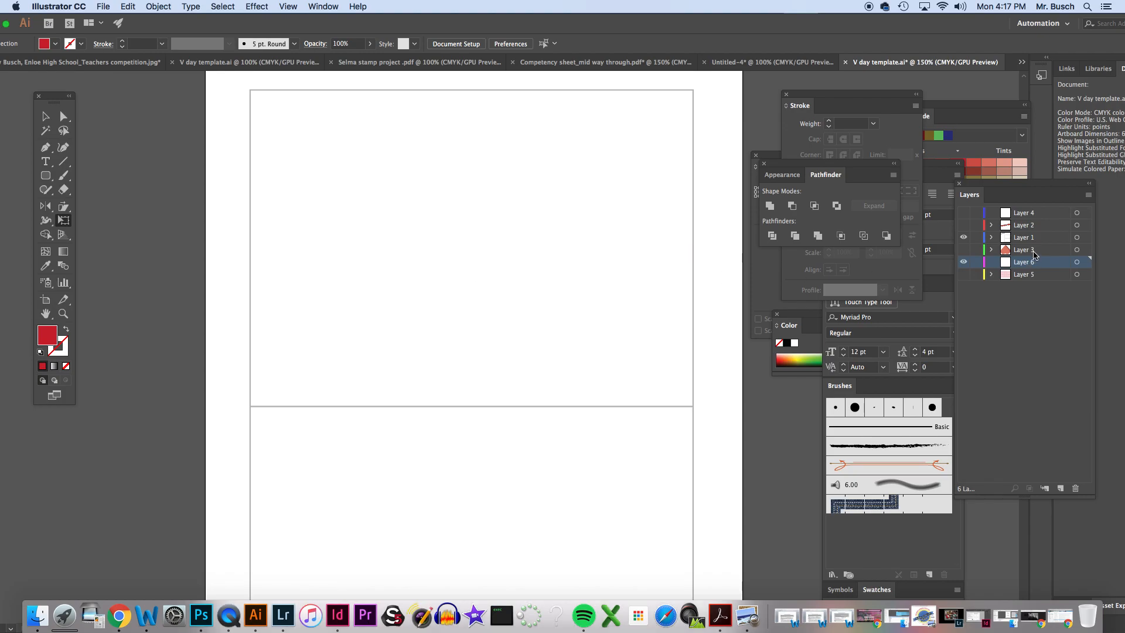
click(964, 250)
click(963, 250)
scroll(396, 463, down, 3)
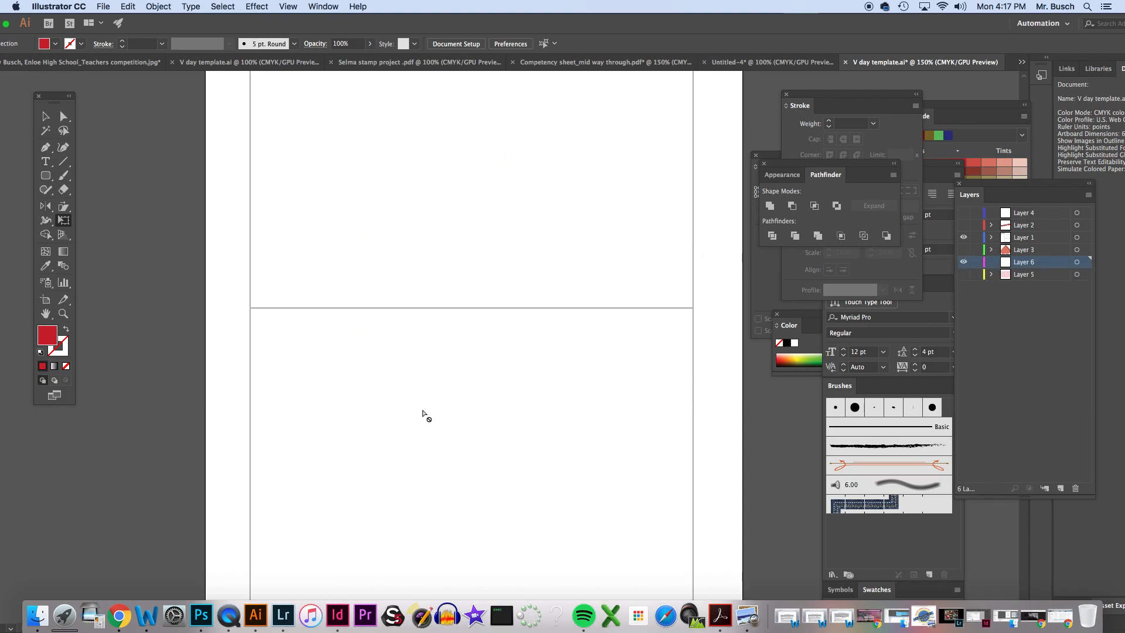
Add an area text about 315 × 134 pt in the lower panel reading INSIDE TOP and convert it to outlines
key(t)
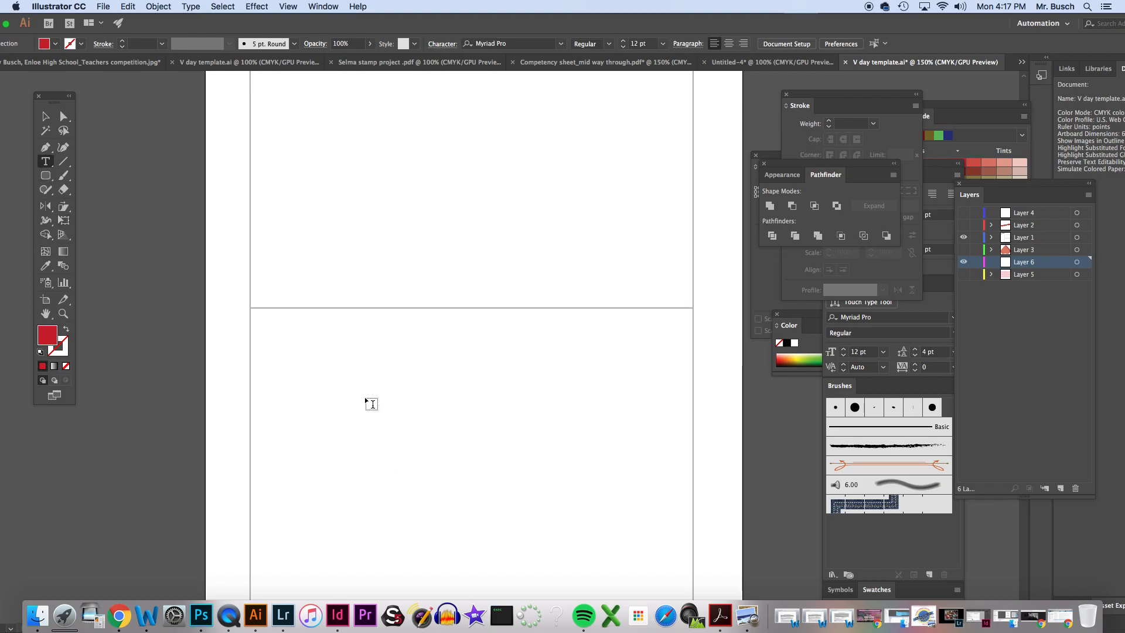
drag(368, 398, 644, 515)
text(FRON)
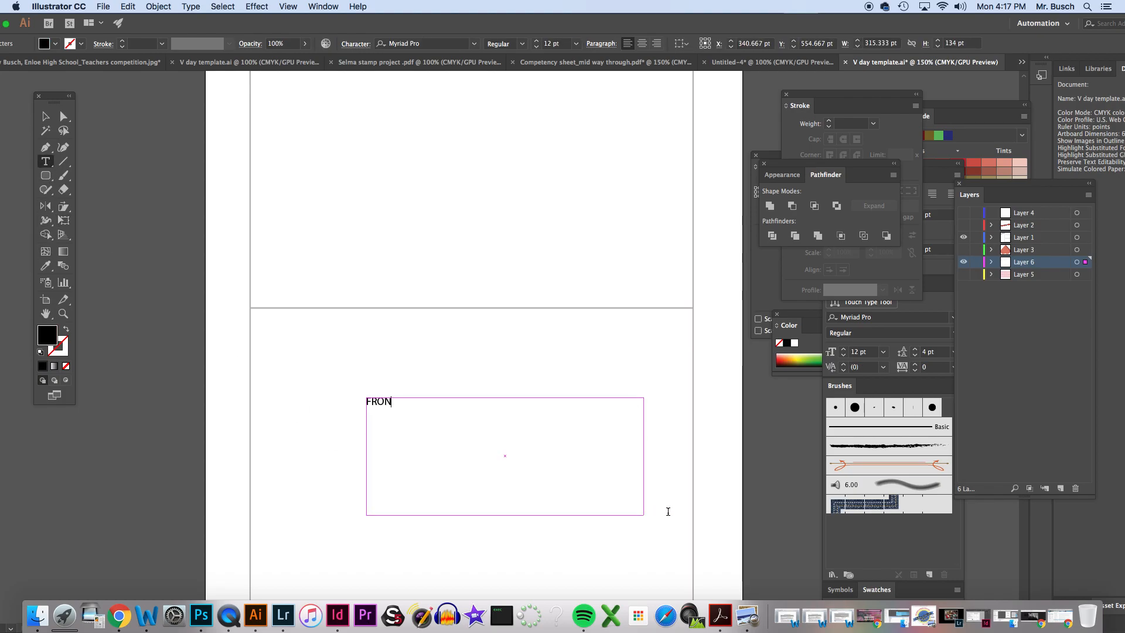
key(BackSpace)
key(BackSpace)
key(BackSpace)
key(BackSpace)
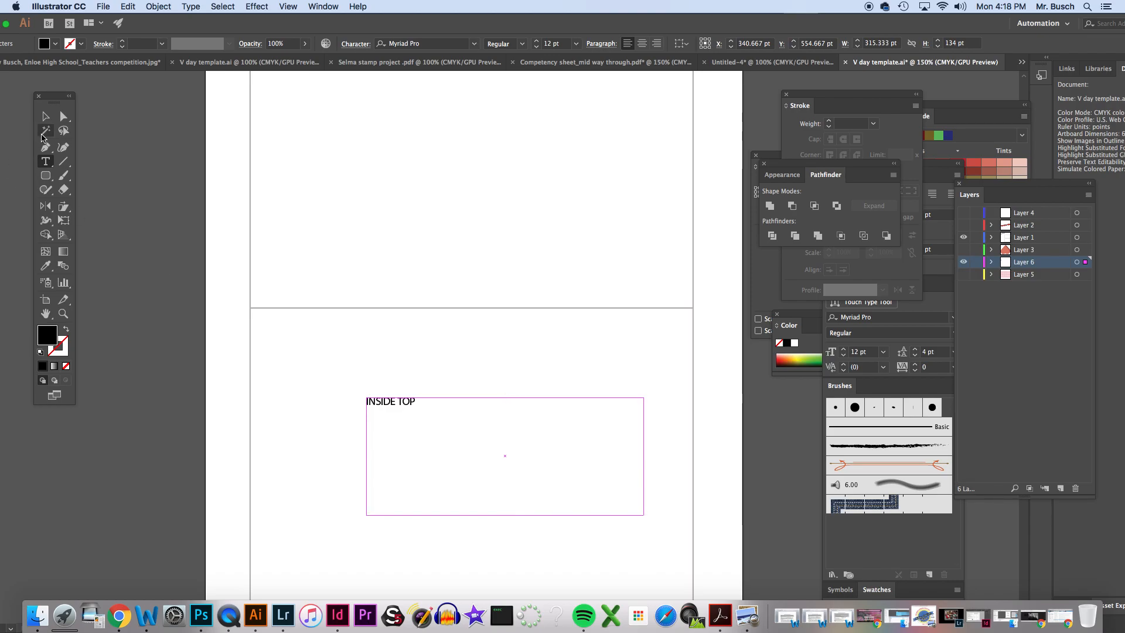
click(47, 115)
key(super+shift+o)
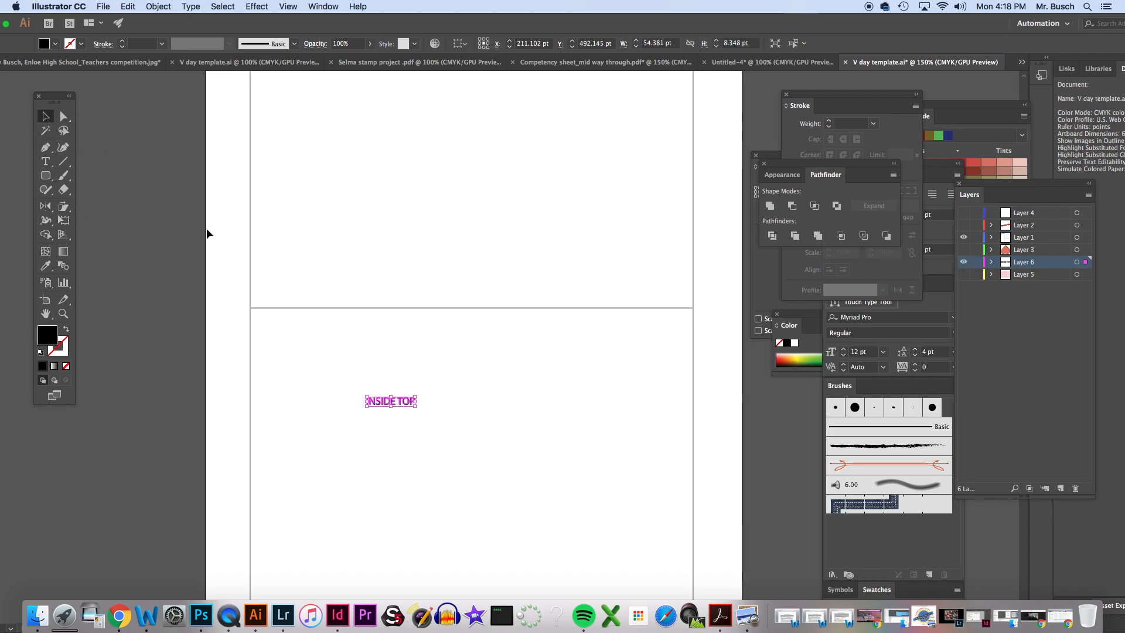
Turn the outlined INSIDE TOP text 180 degrees, enlarged to about 312 × 48 pt, and delete it
drag(361, 391, 477, 457)
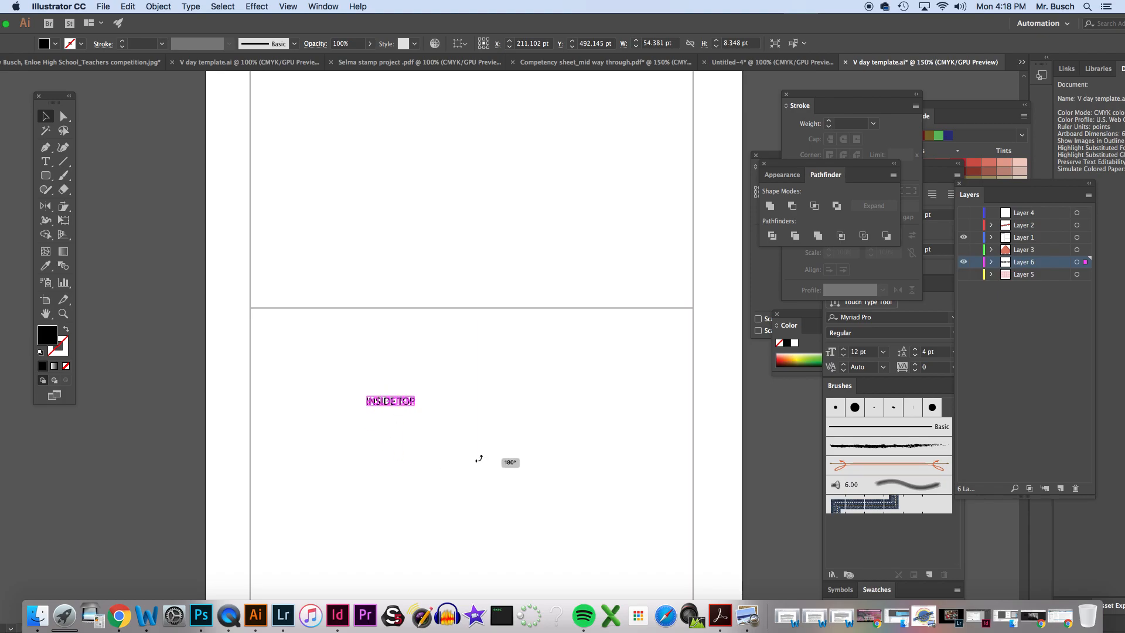
drag(410, 404, 609, 444)
click(541, 448)
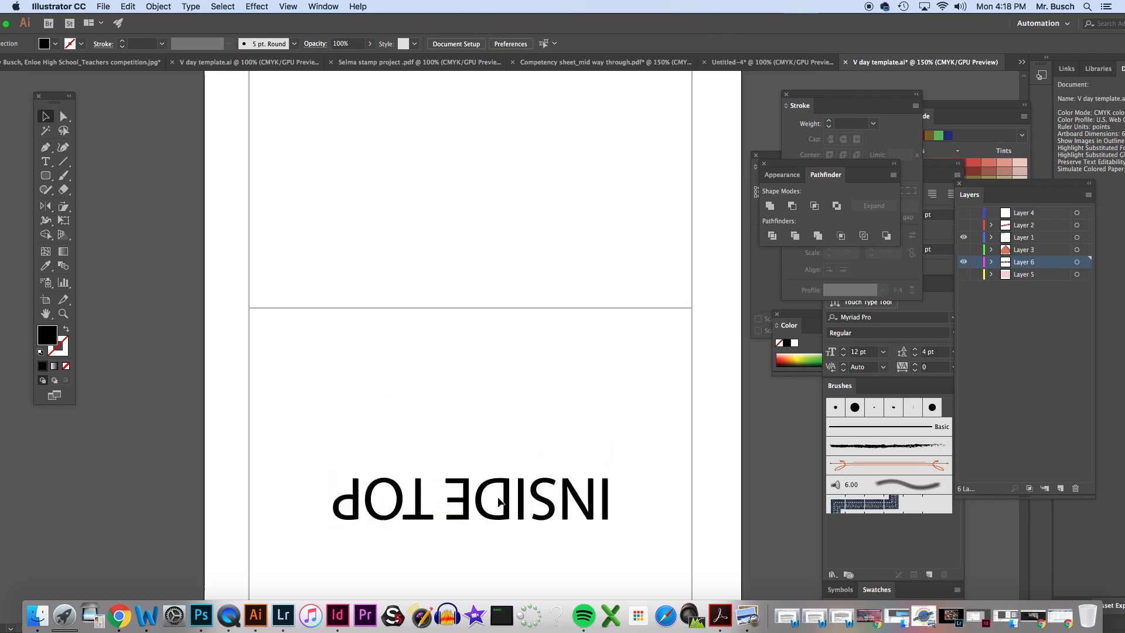
click(522, 503)
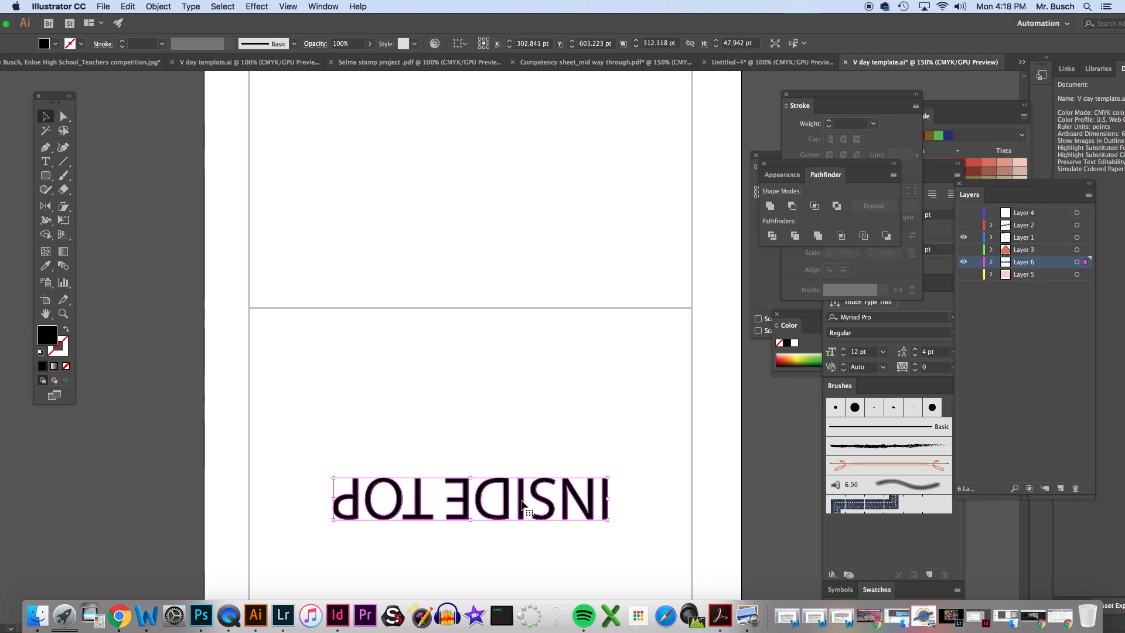
key(Delete)
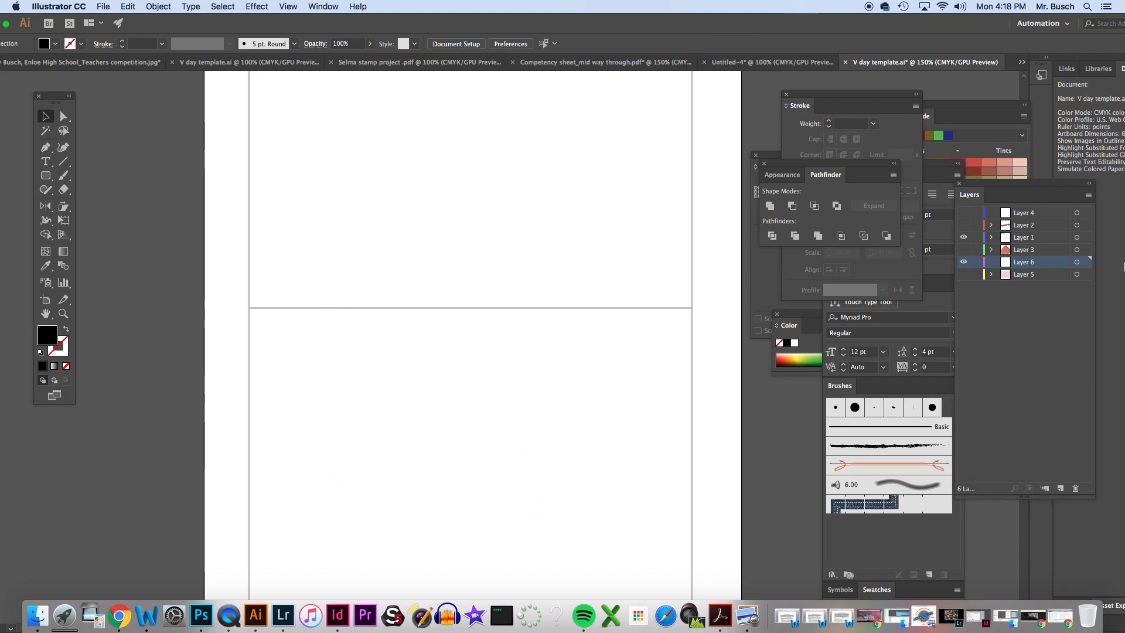
Show Layer 3 and copy its heart artwork onto Layer 6
click(964, 250)
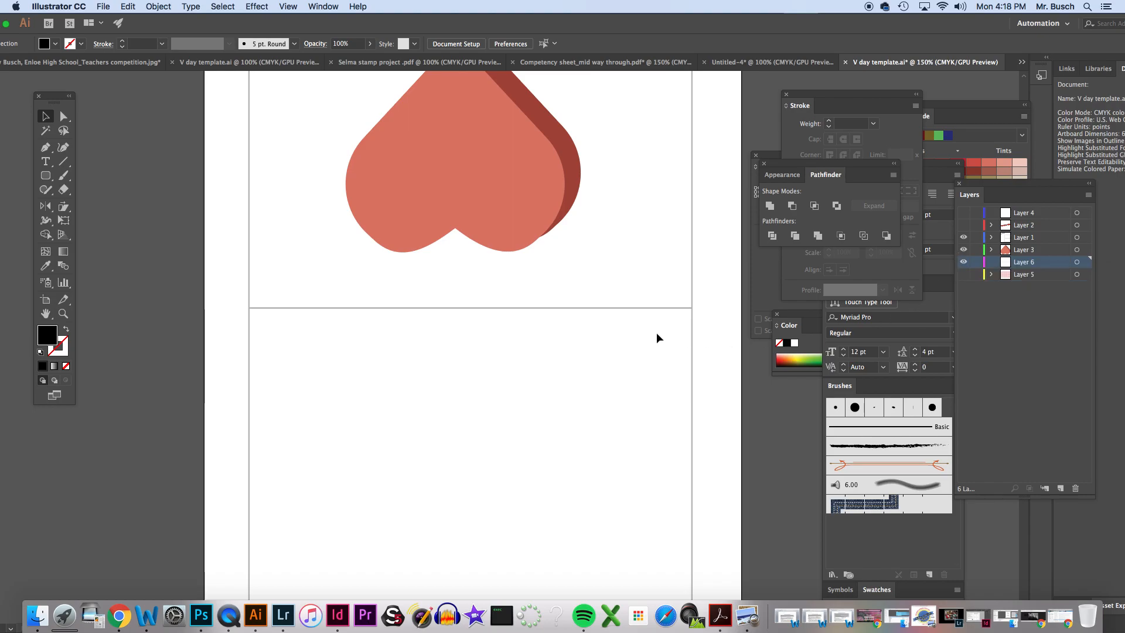
scroll(656, 333, up, 3)
click(522, 268)
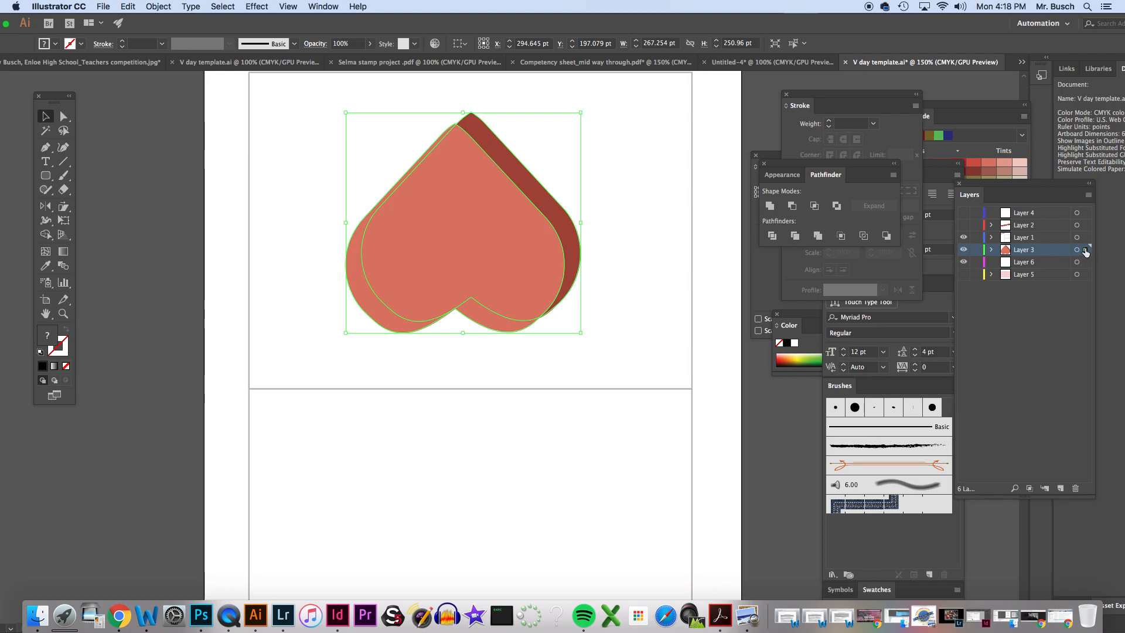
mouse_move(1085, 251)
mouse_down()
mouse_move(1086, 273)
mouse_move(1085, 263)
mouse_up()
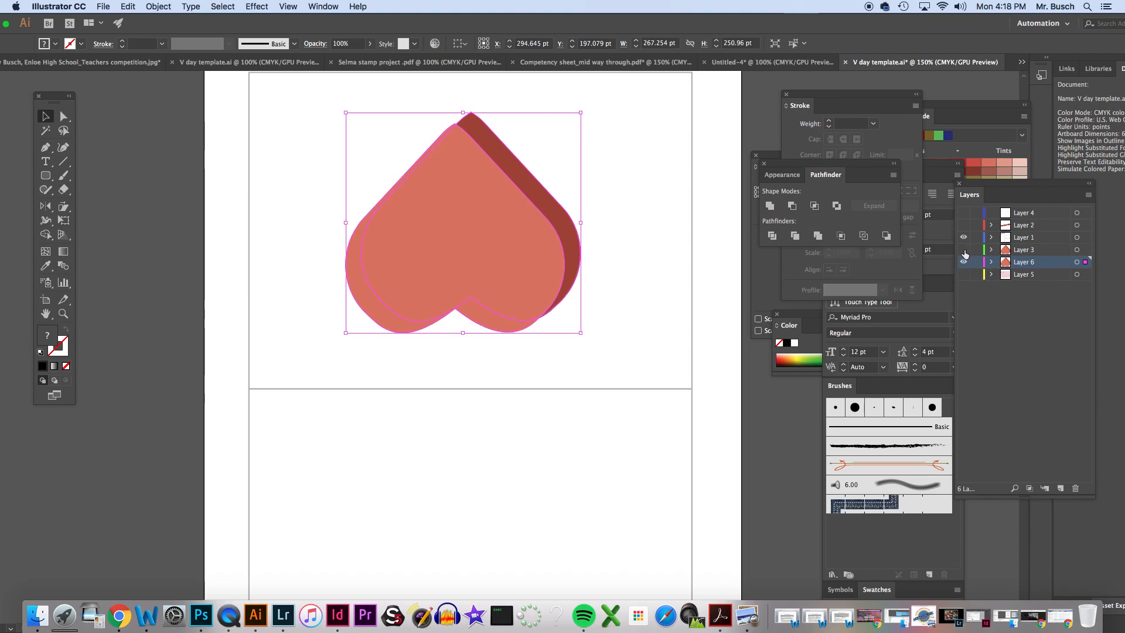
Move the copied heart to the middle of the lower panel and rotate it 180 degrees so it stands upright
drag(494, 231, 479, 529)
scroll(562, 385, down, 6)
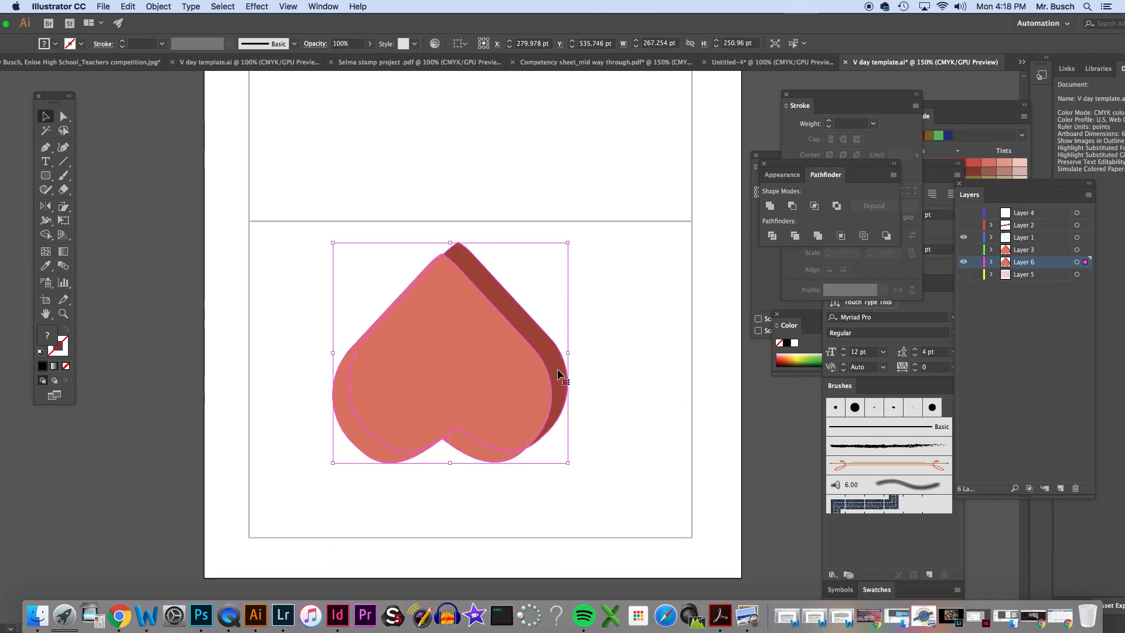
drag(479, 364, 491, 377)
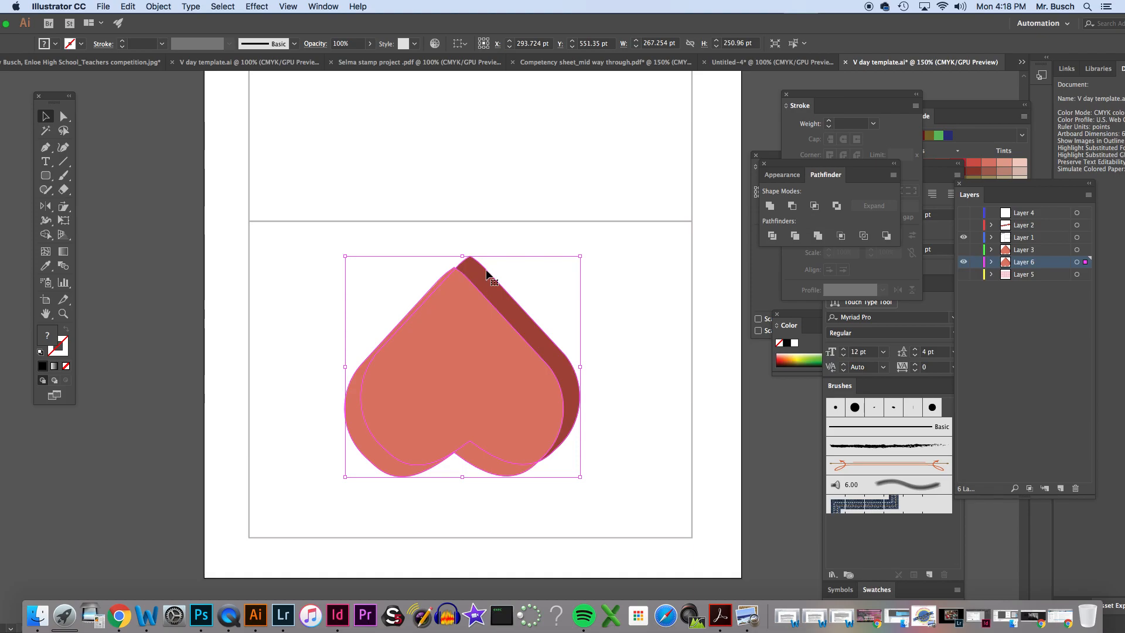
drag(589, 248, 343, 472)
Select the heart's front face and place Gordon.jpg from the V-day photos folder over the heart, about 423 × 282 pt
click(64, 116)
click(397, 307)
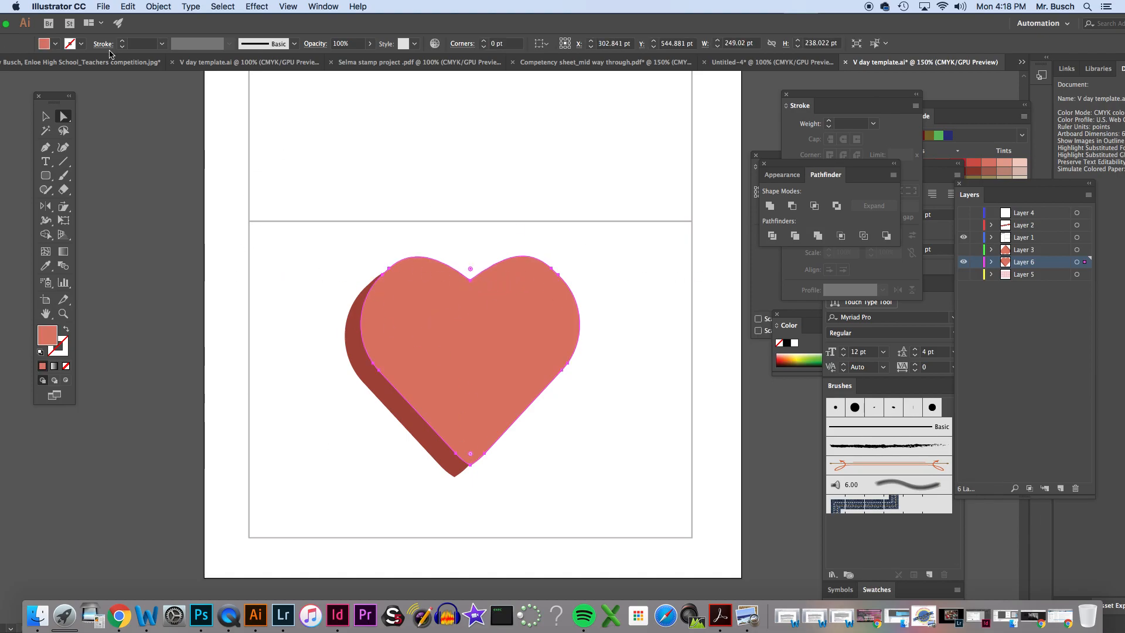
click(102, 7)
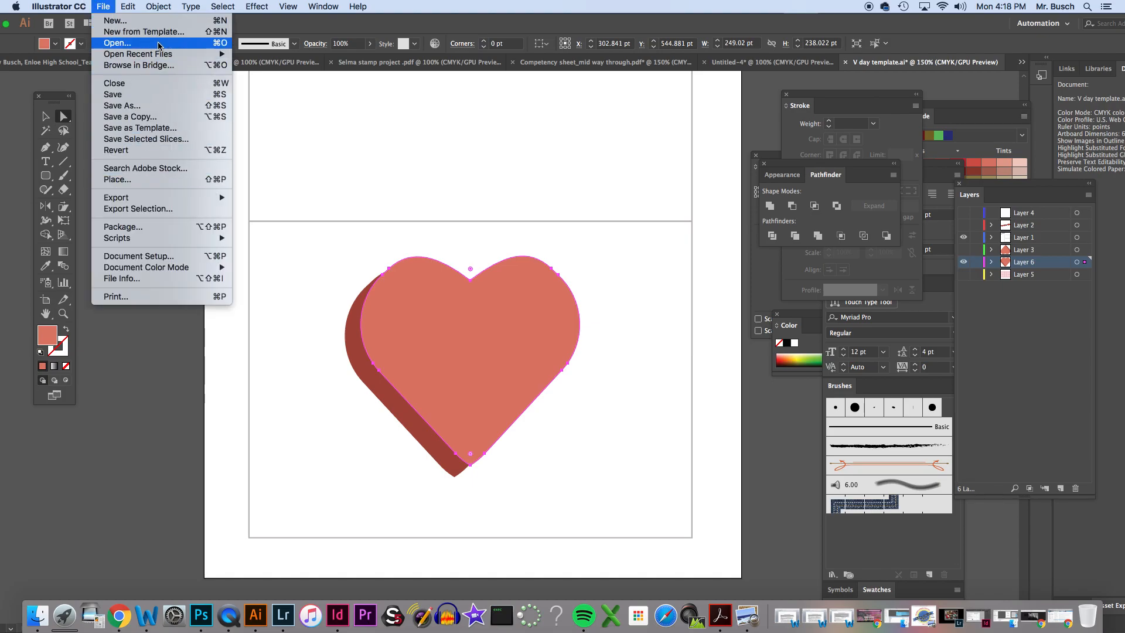
click(130, 179)
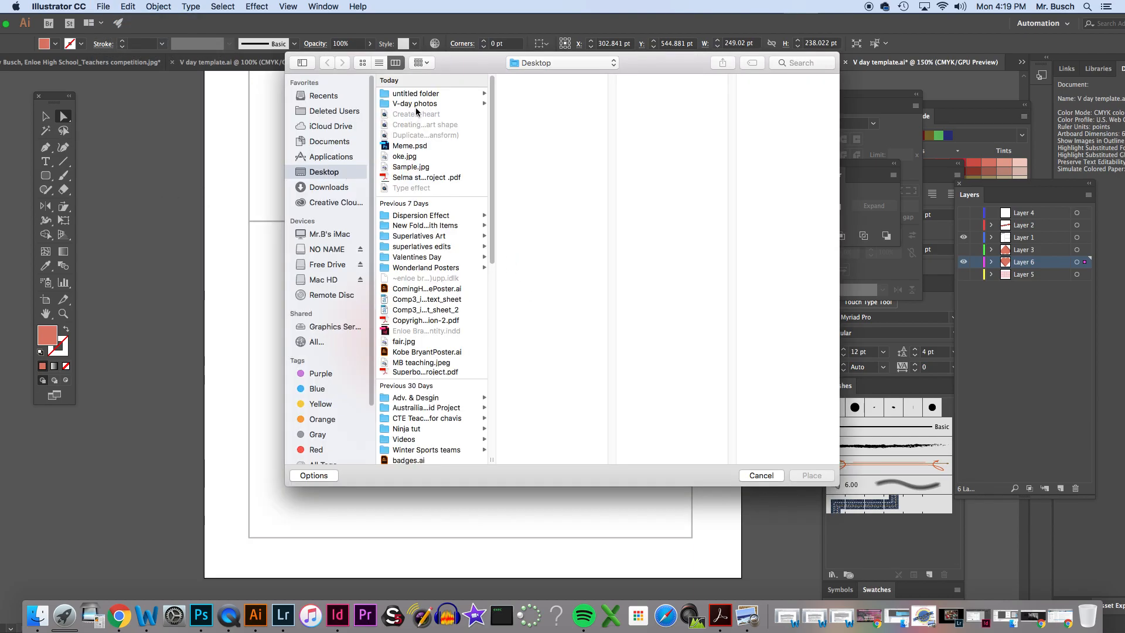
click(414, 104)
click(529, 96)
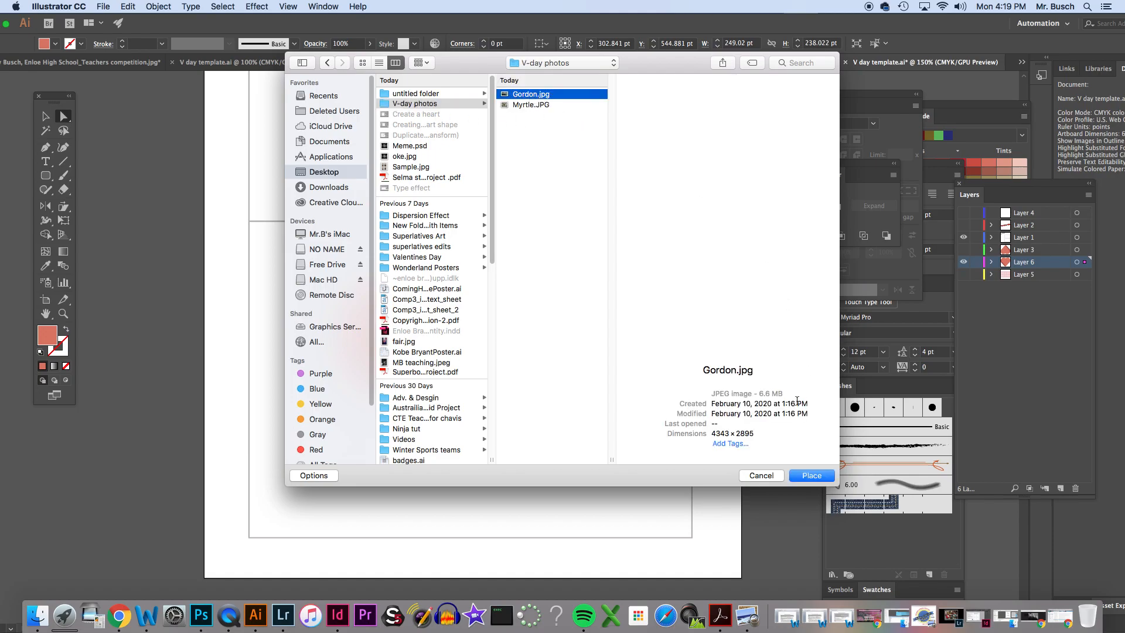
click(811, 475)
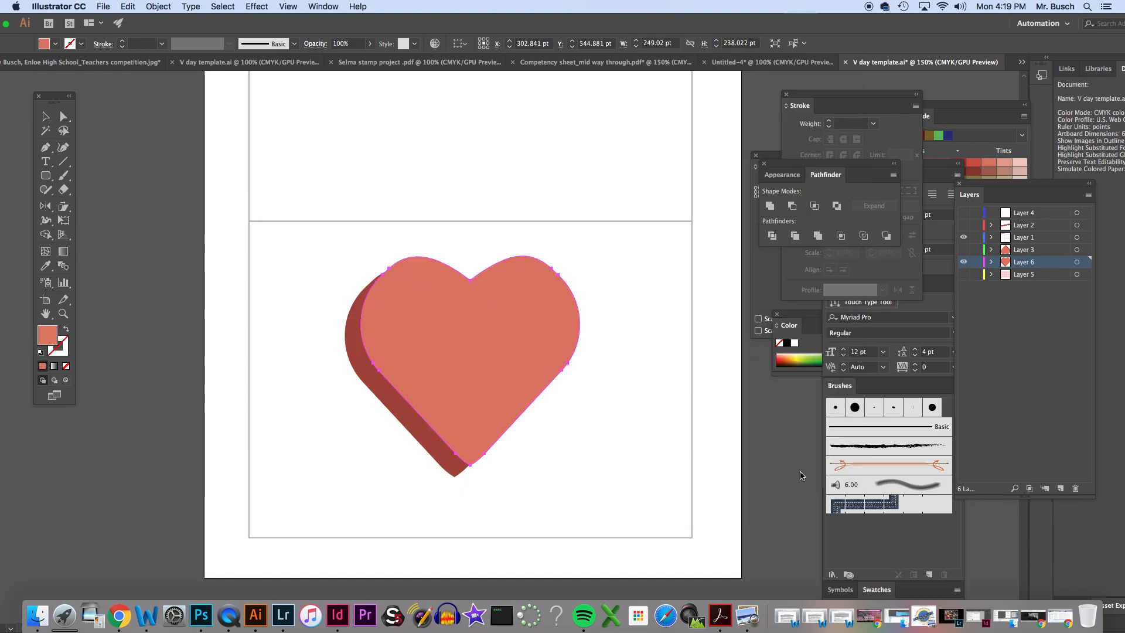
drag(320, 242, 695, 513)
drag(571, 405, 523, 377)
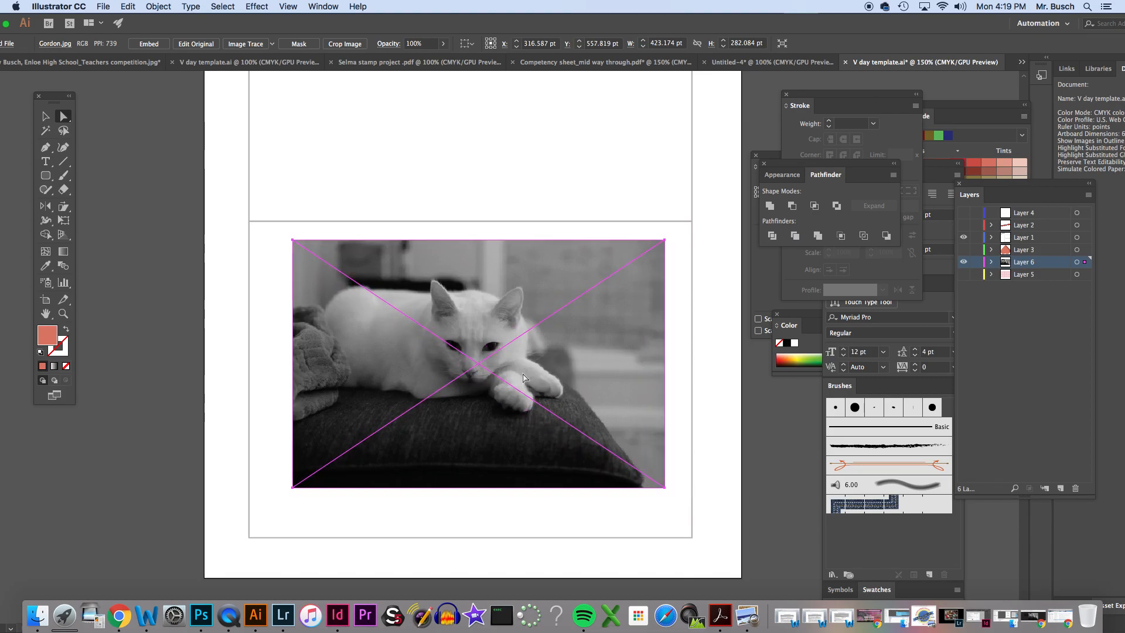
Send the cat photo behind the heart on Layer 6
right_click(527, 368)
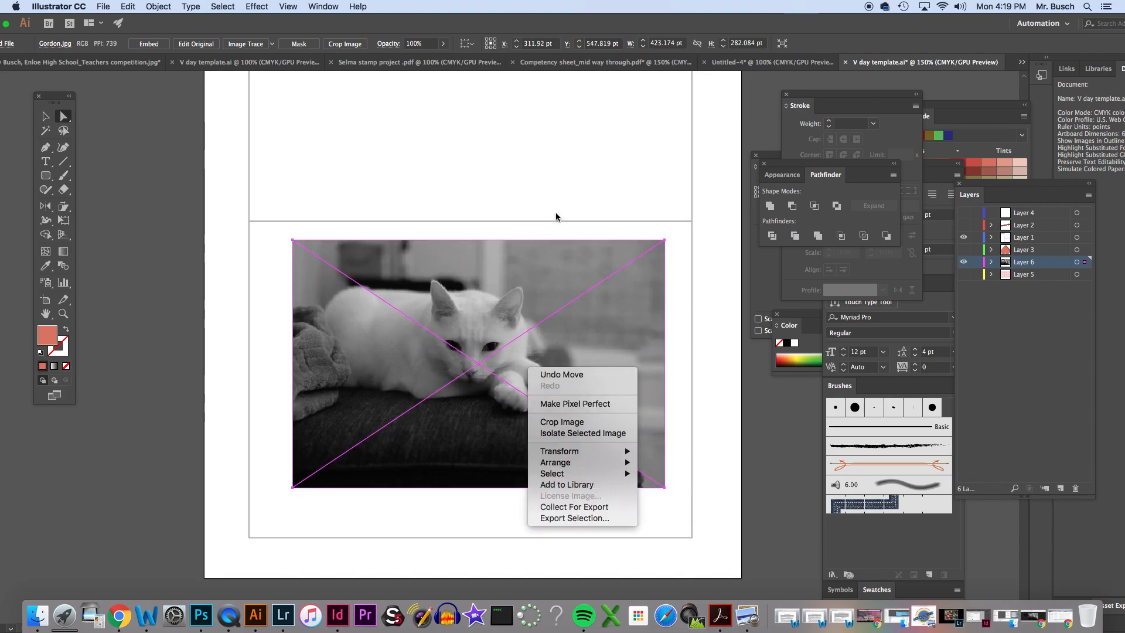
click(699, 344)
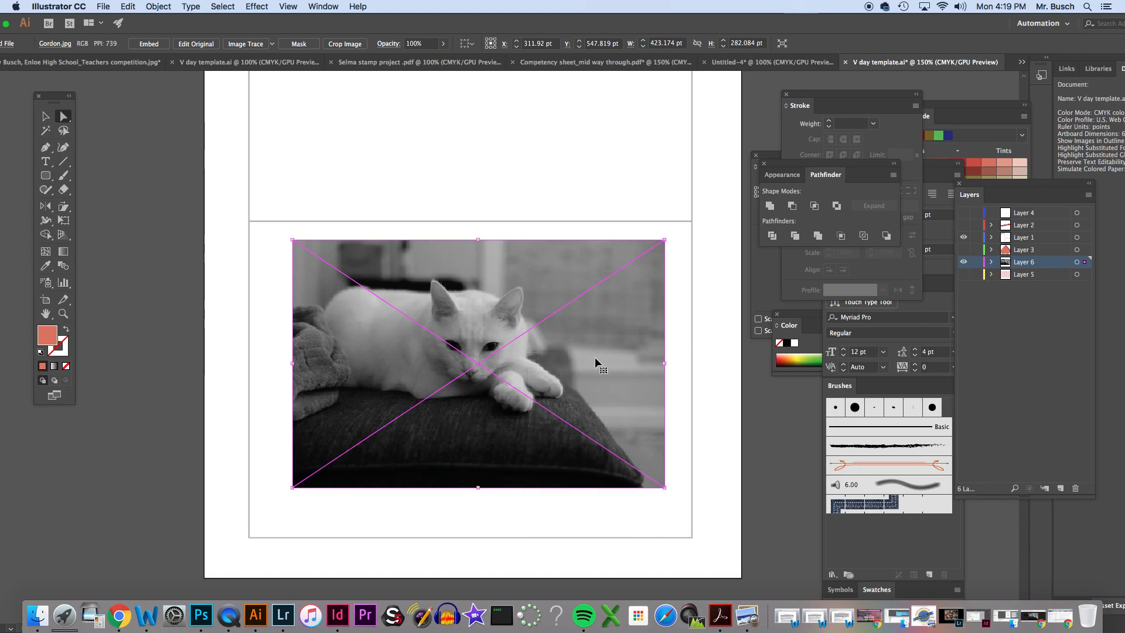
key(super+shift+bracketleft)
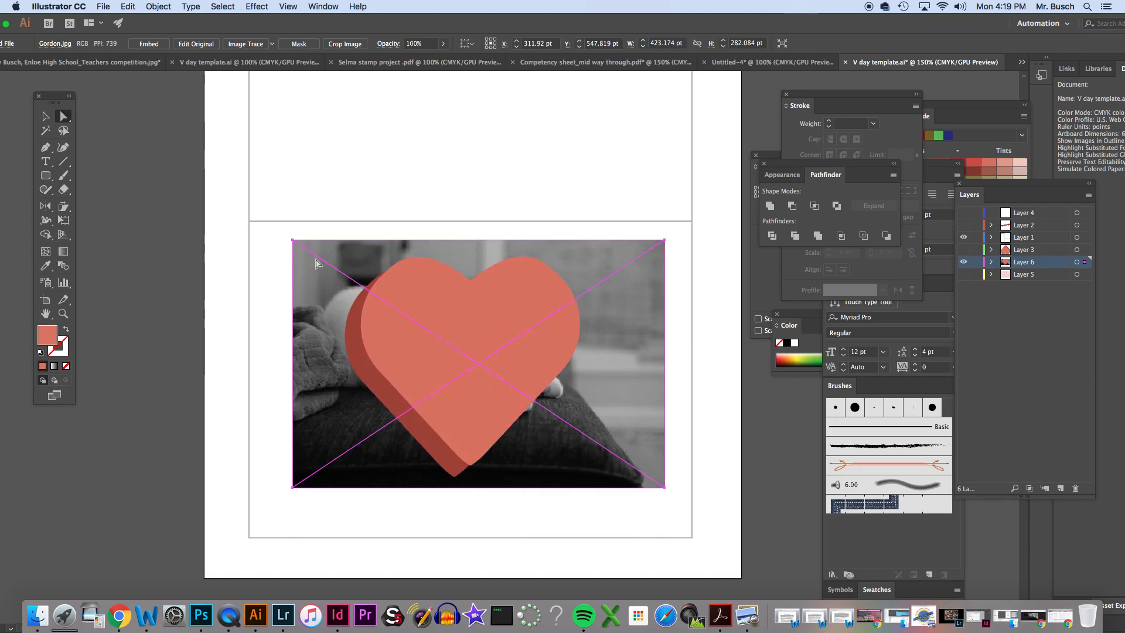
click(423, 324)
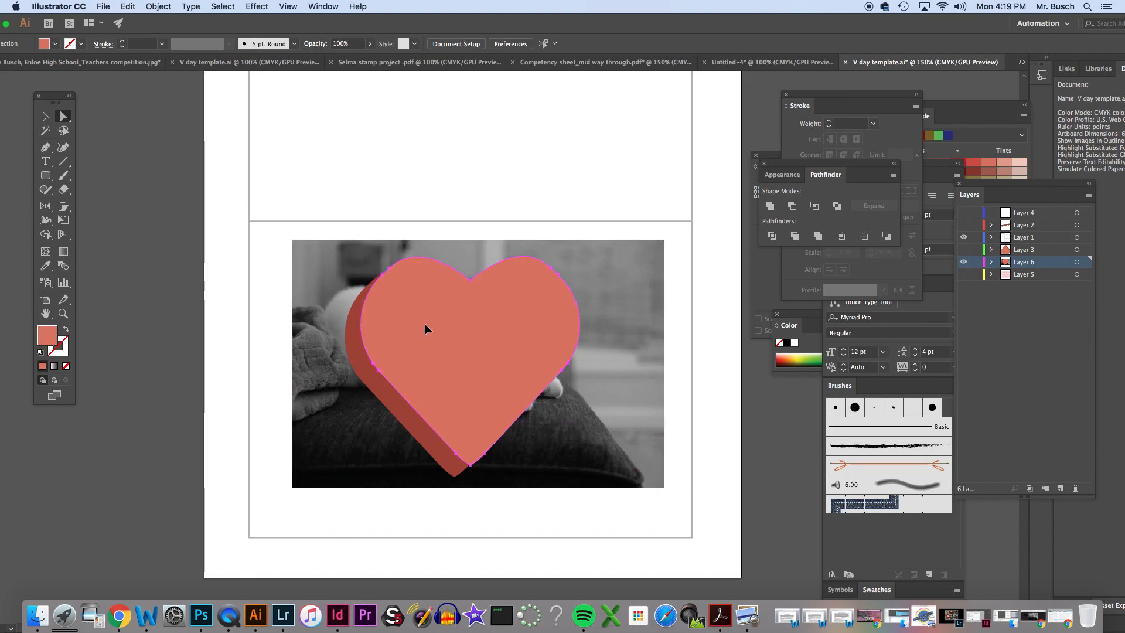
click(351, 296)
click(359, 314)
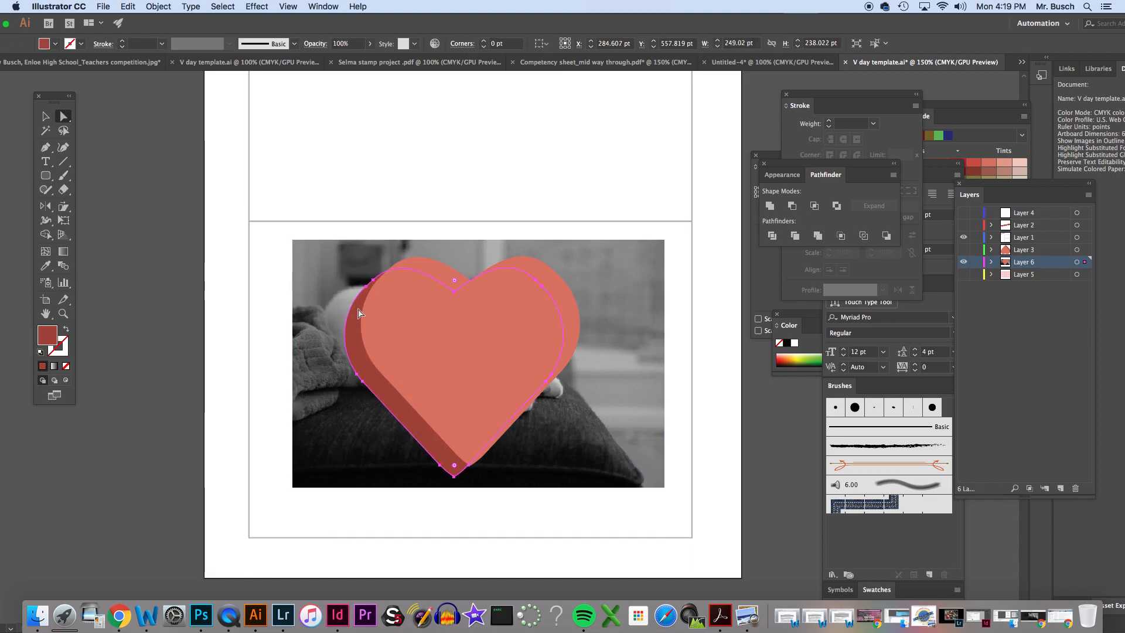
click(401, 259)
click(409, 283)
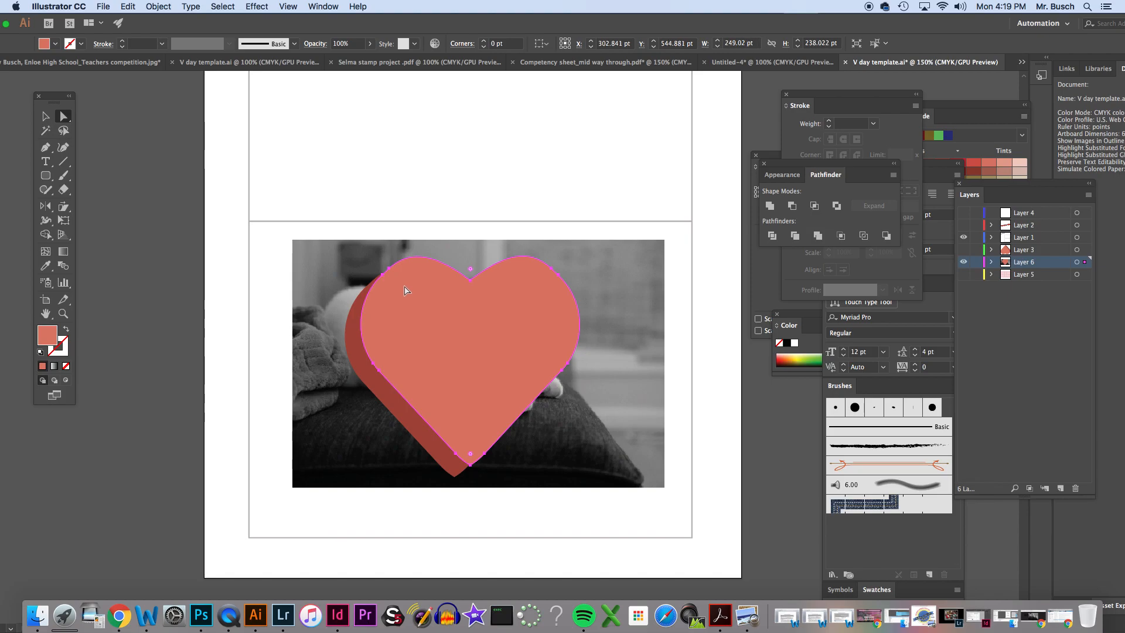
shift+click(347, 259)
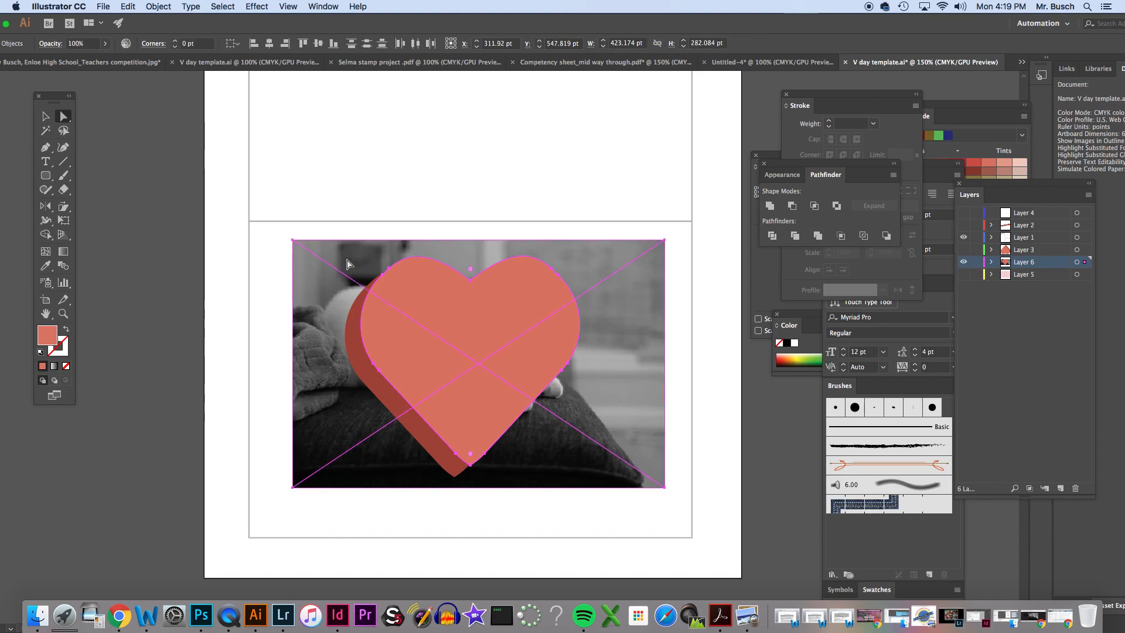
click(239, 300)
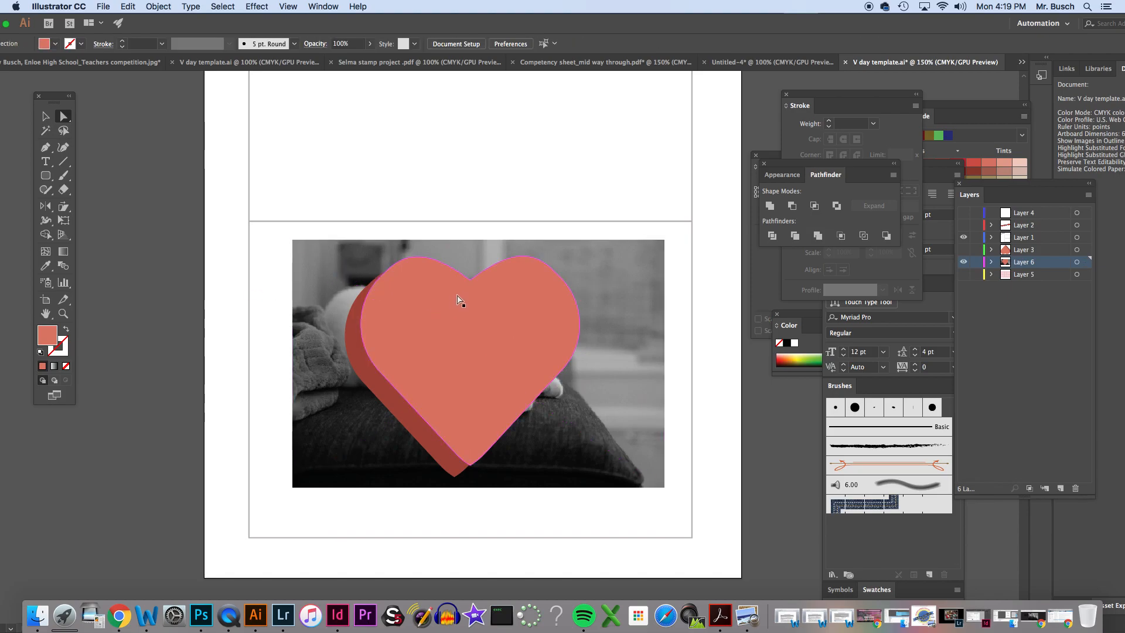
Try to make a clipping mask from the grouped heart's front face and the cat photo
click(457, 298)
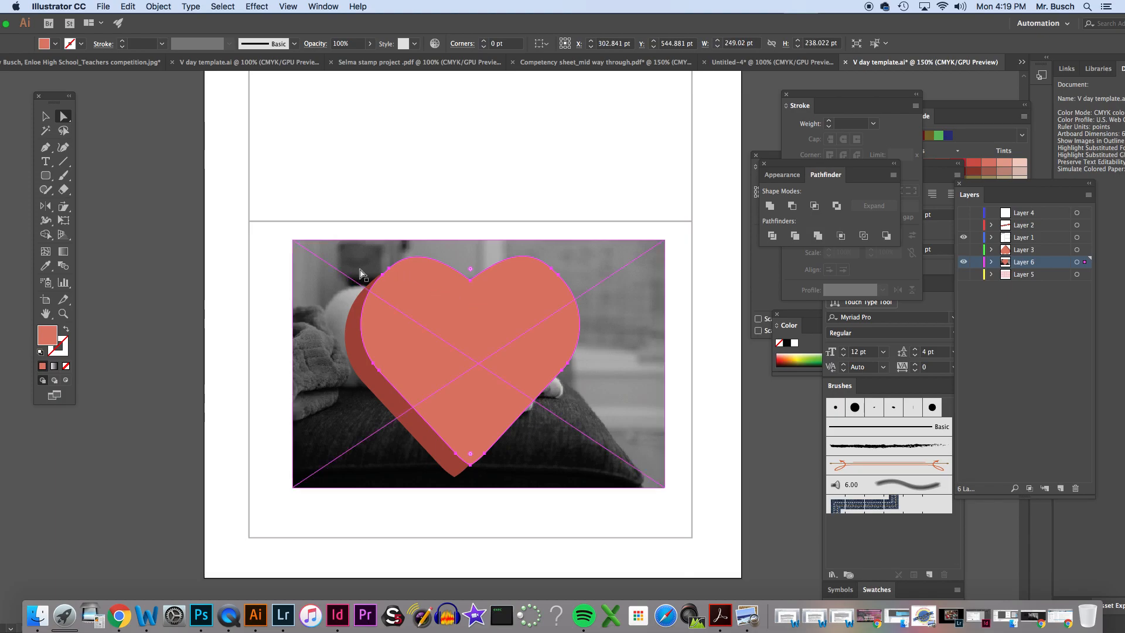
shift+click(335, 287)
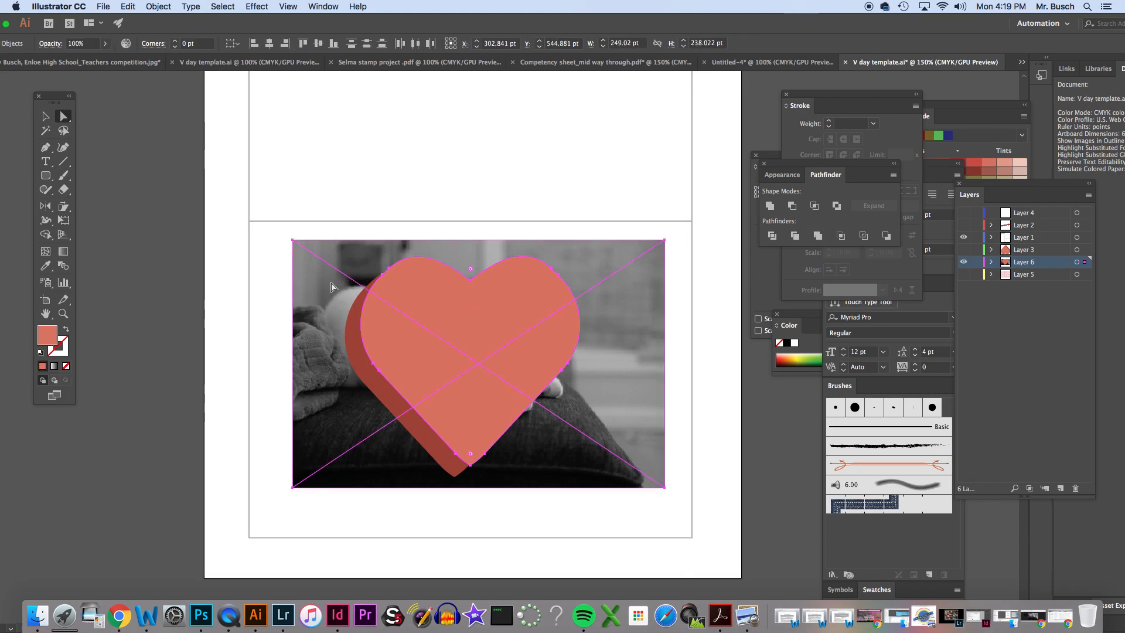
right_click(451, 308)
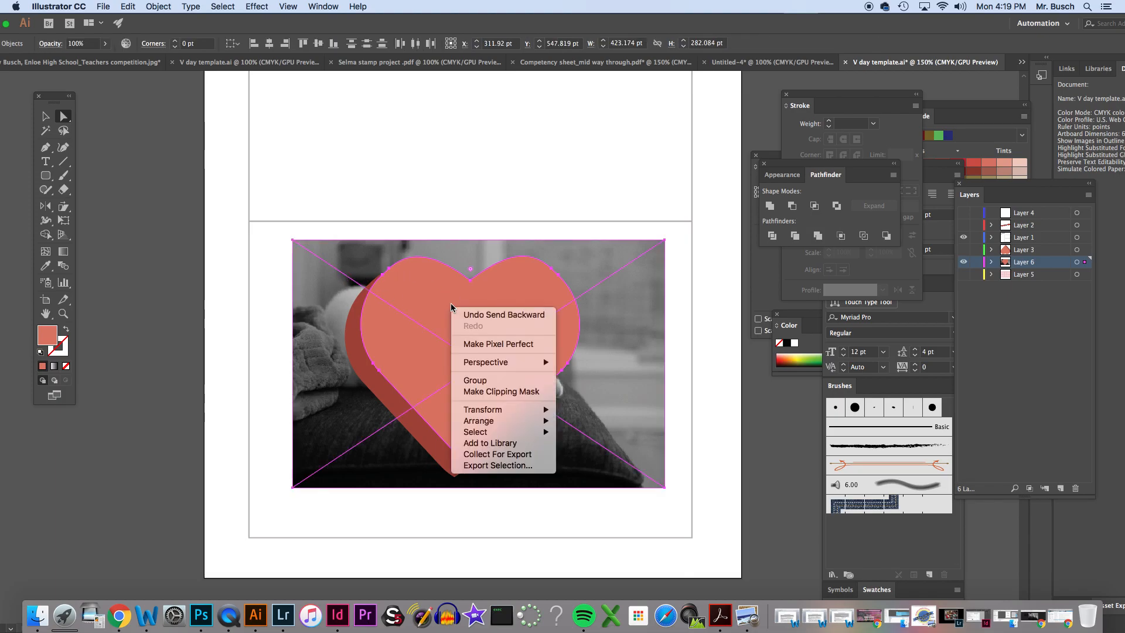
click(511, 392)
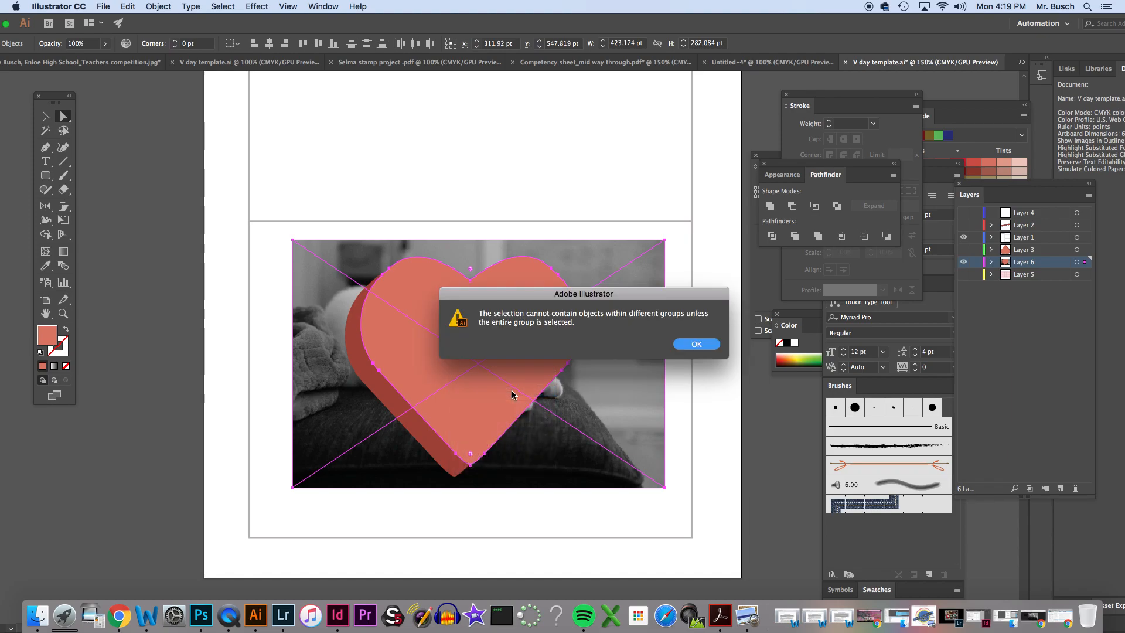
click(687, 344)
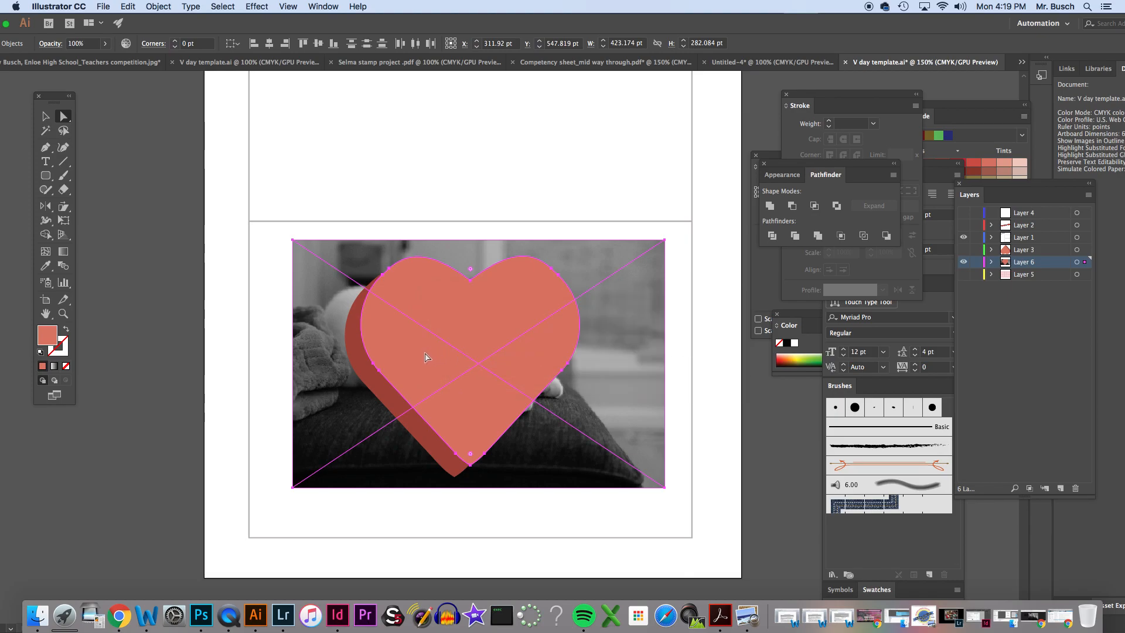
Ungroup the heart artwork in the lower panel so its front face and shadow are separate objects
click(273, 271)
click(45, 116)
click(358, 302)
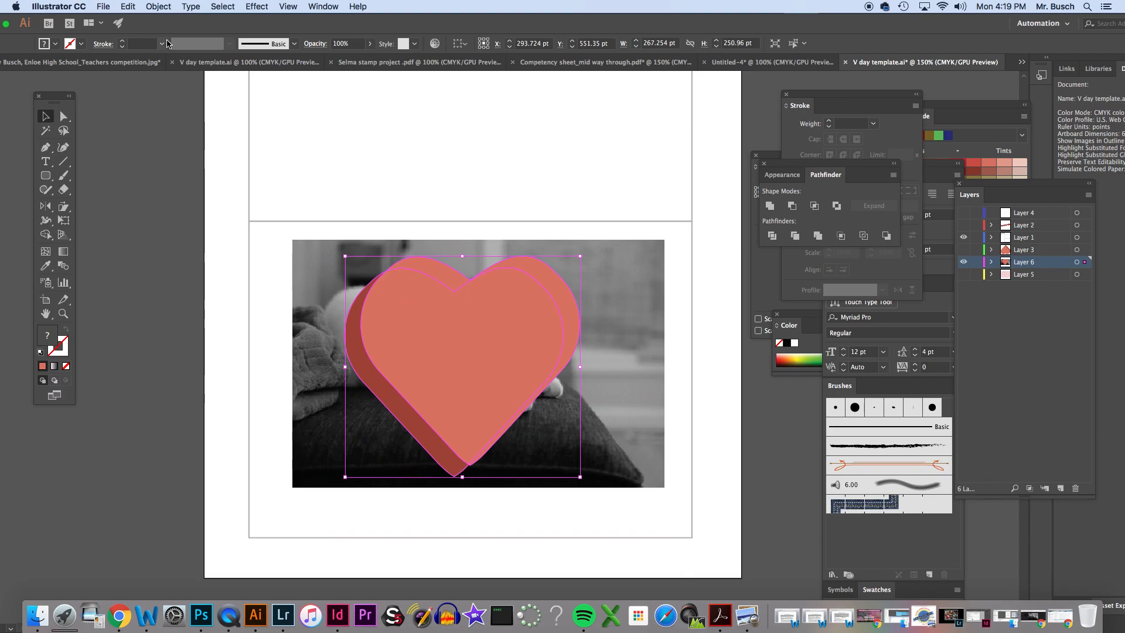
click(158, 7)
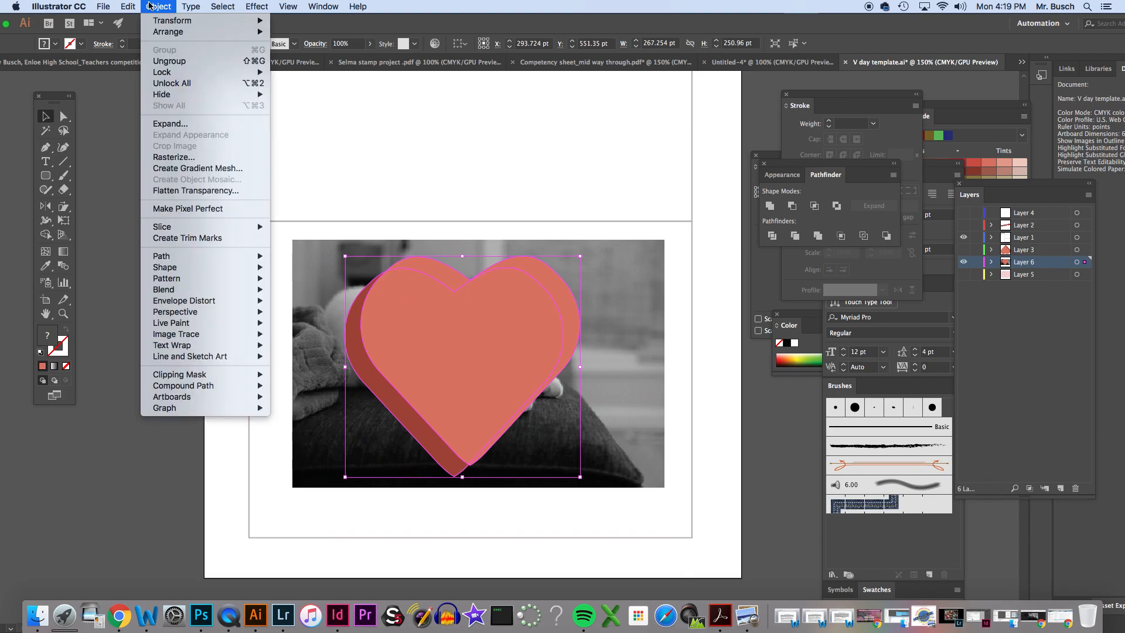
click(183, 62)
click(466, 184)
Mask the cat photo with the heart's front face using Make Clipping Mask
click(64, 120)
click(398, 300)
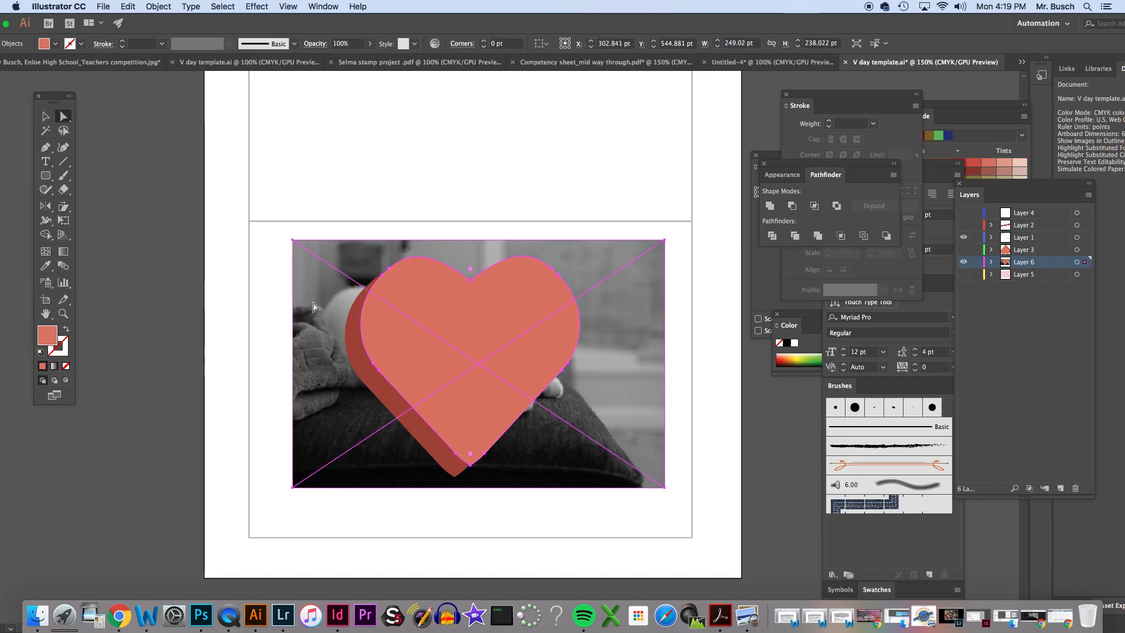
shift+click(314, 307)
right_click(426, 316)
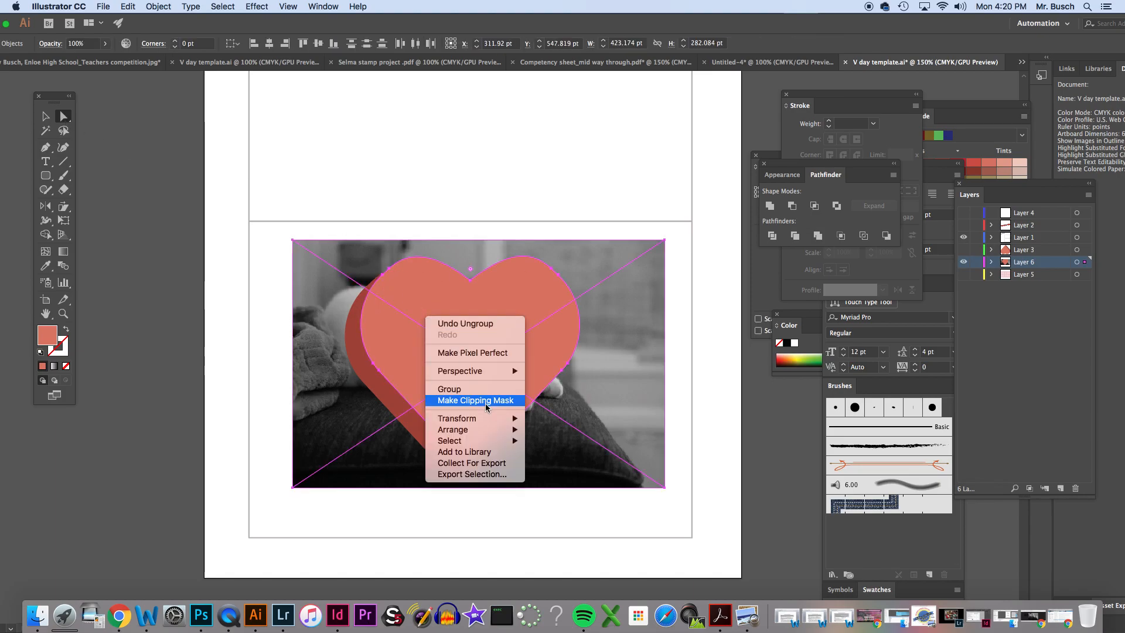
click(486, 406)
click(555, 465)
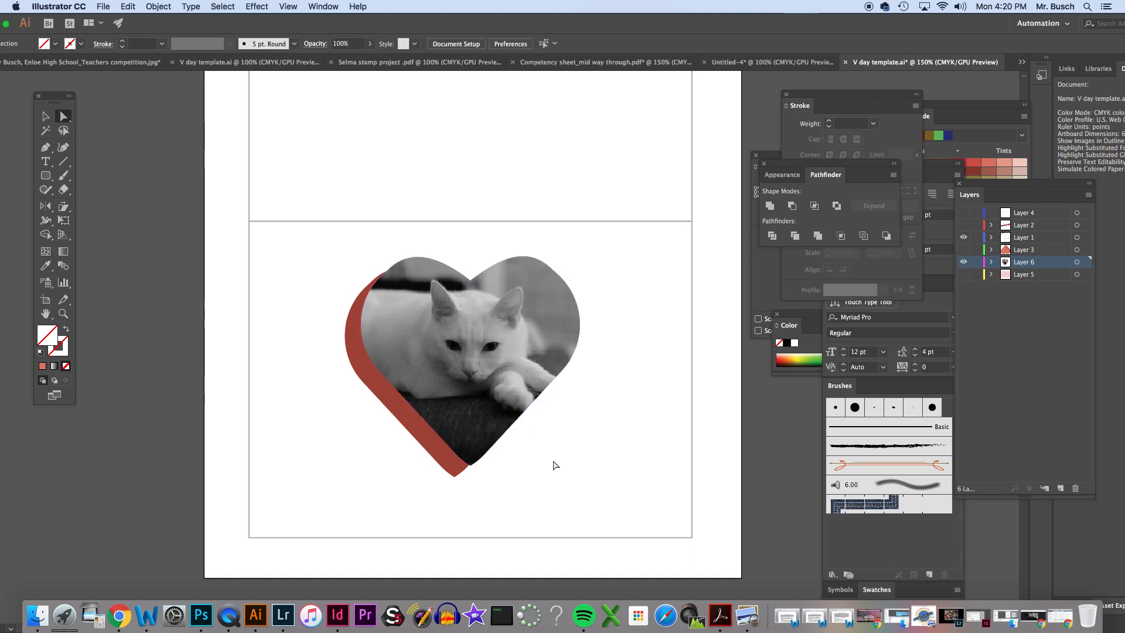
right_click(482, 354)
click(620, 356)
Fill the dark red shadow behind the photo heart with the grey A09A9A
click(406, 398)
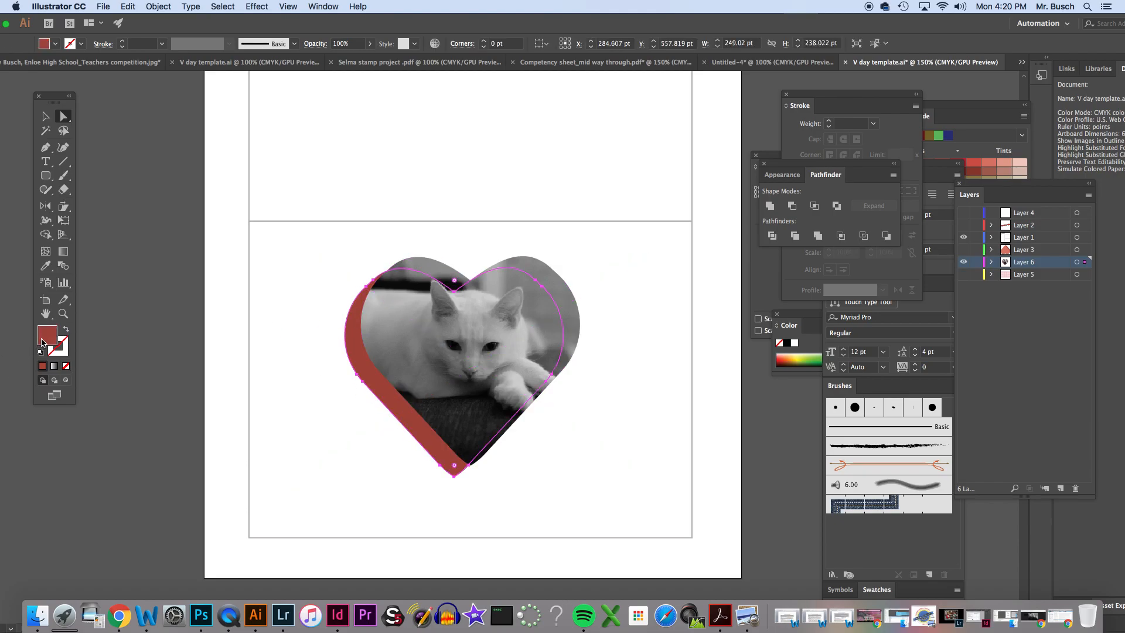
double_click(43, 343)
drag(265, 147, 263, 151)
click(535, 125)
double_click(51, 333)
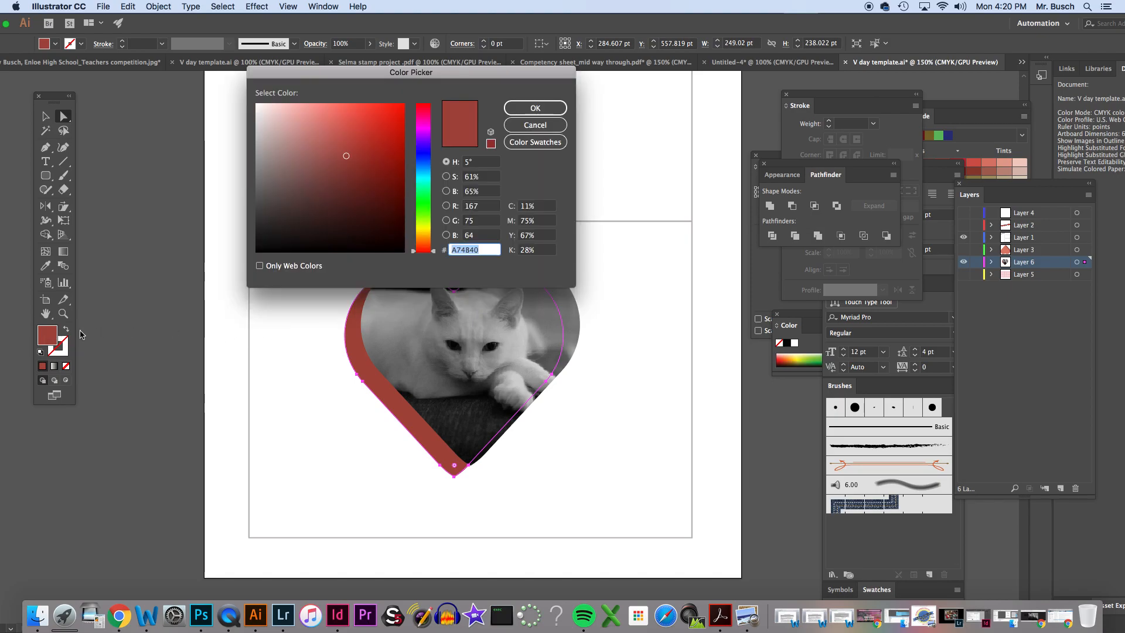
click(262, 158)
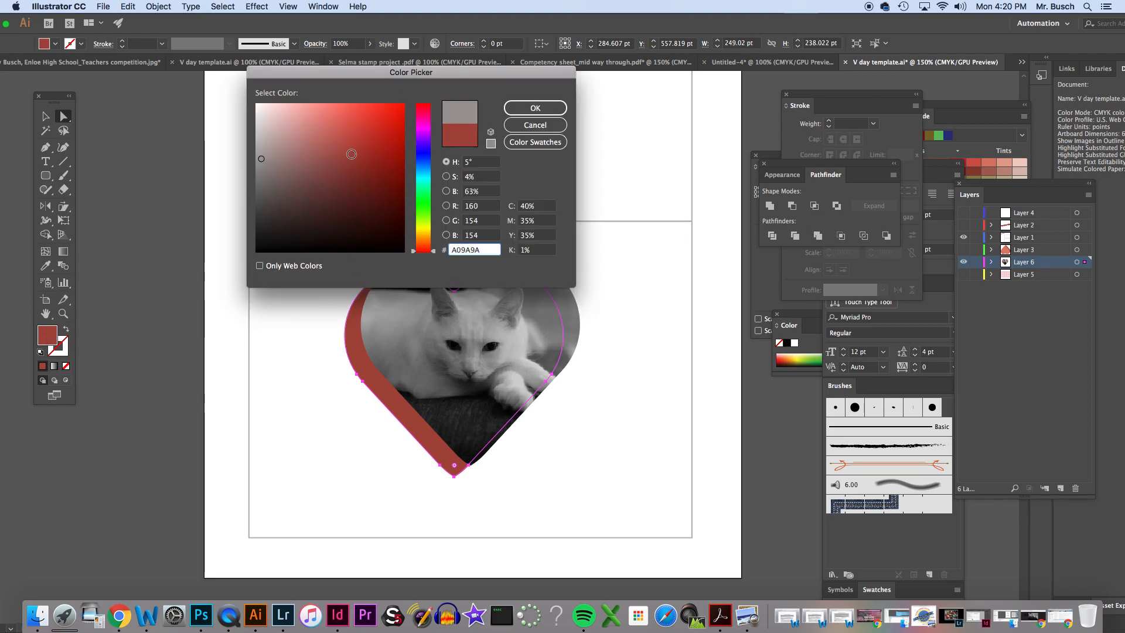
click(531, 109)
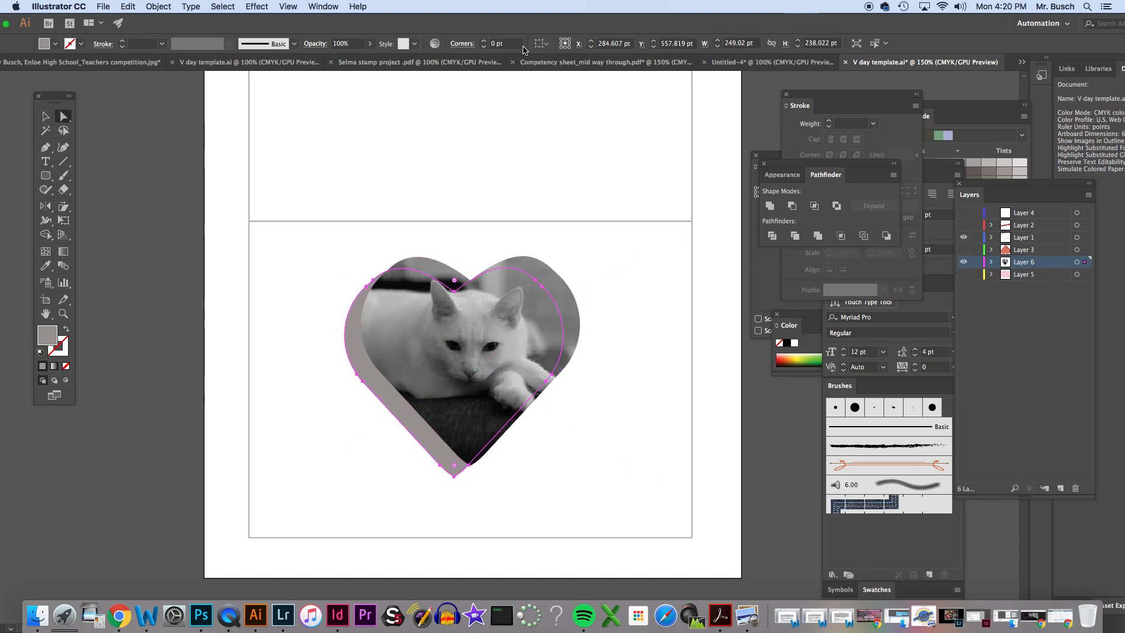
Set the grey heart shadow's opacity to 20% and deselect it
click(370, 44)
drag(367, 60, 335, 63)
click(334, 234)
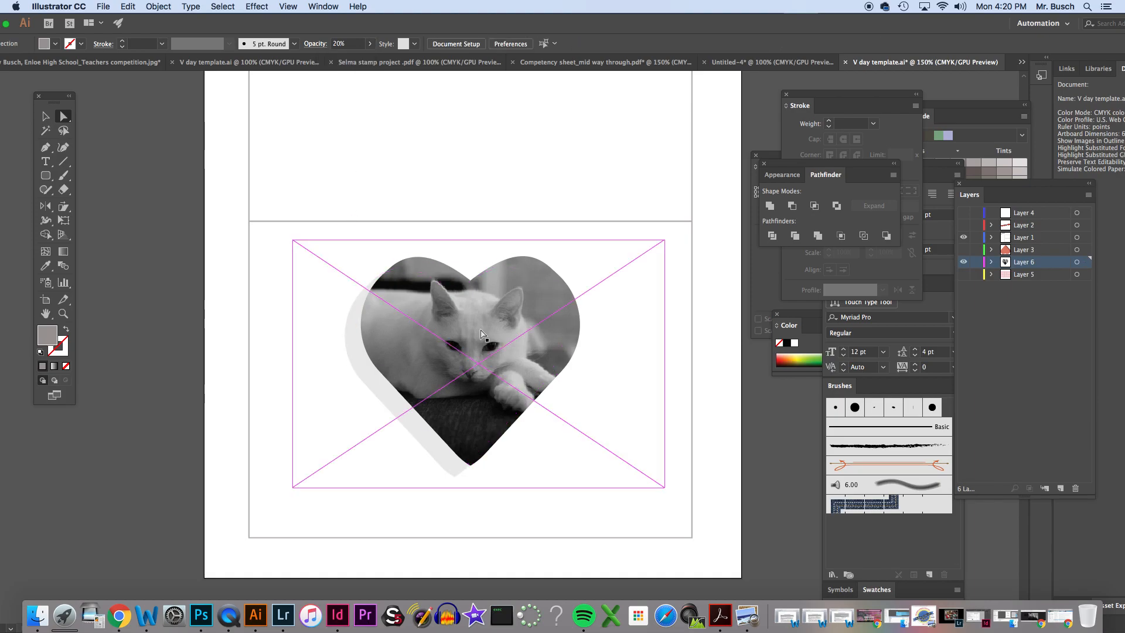
Shift the cat photo about 39 pt to the left inside its heart-shaped mask, leaving the mask in place
key(v)
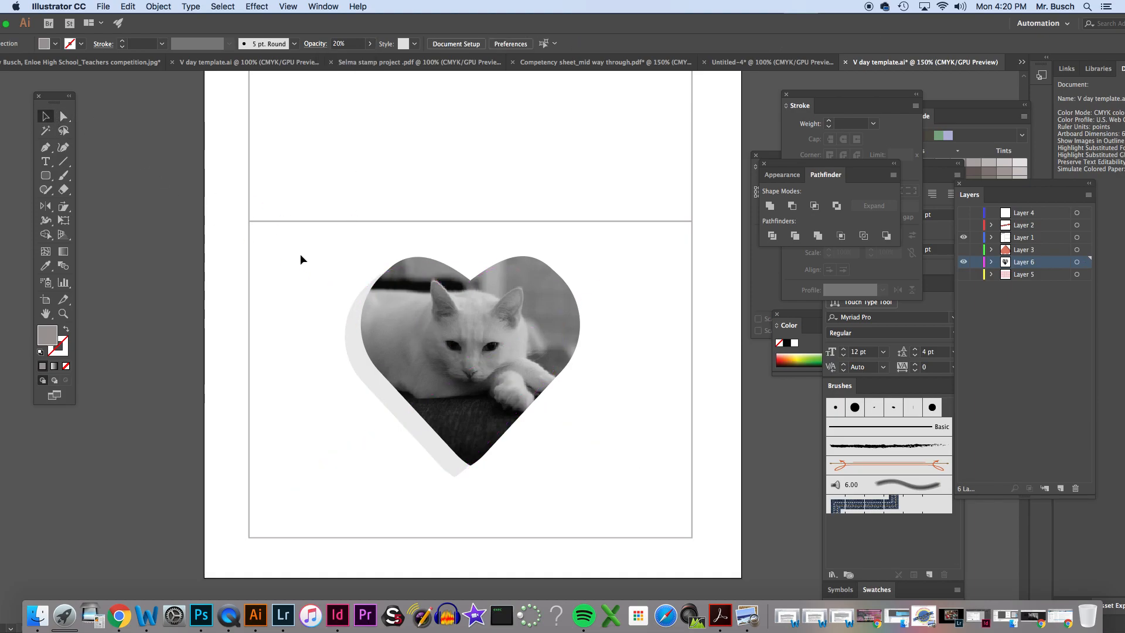
key(a)
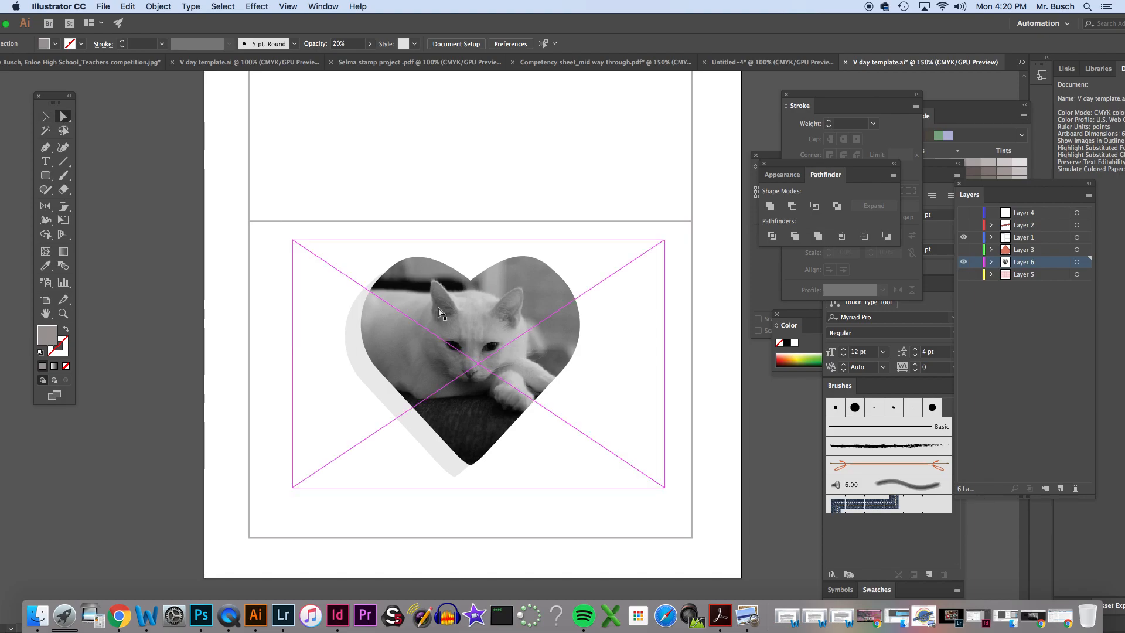
click(457, 334)
mouse_move(457, 334)
mouse_down()
mouse_move(429, 332)
mouse_move(442, 328)
mouse_up()
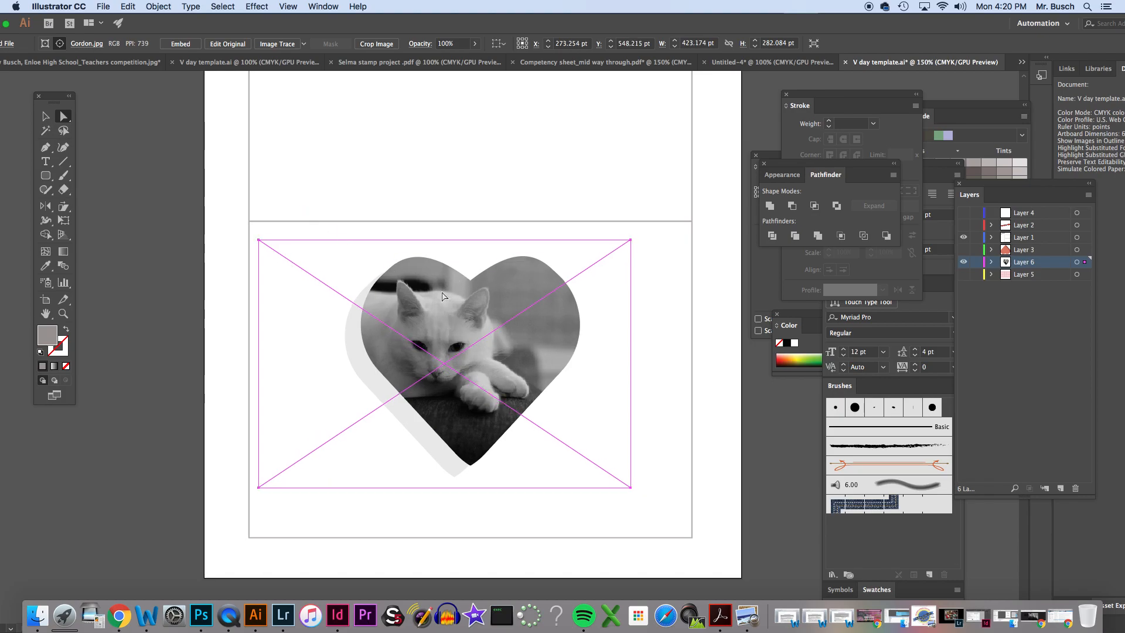
click(46, 116)
click(136, 145)
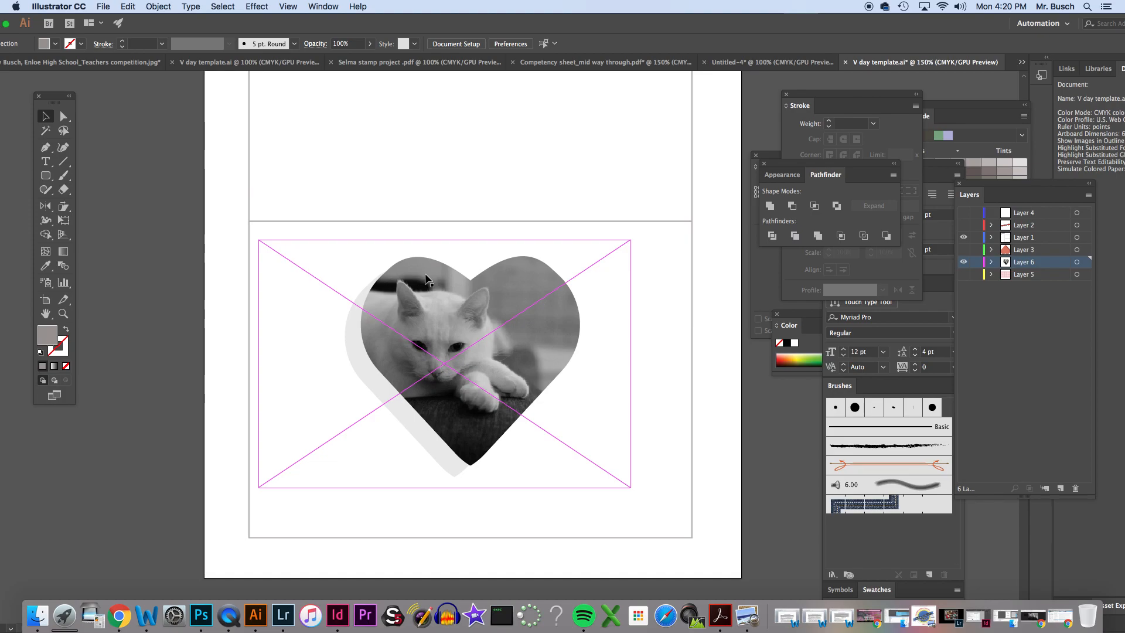
Select the masked photo heart with its shadow, try rotating both 180 degrees, and undo the rotation
click(440, 334)
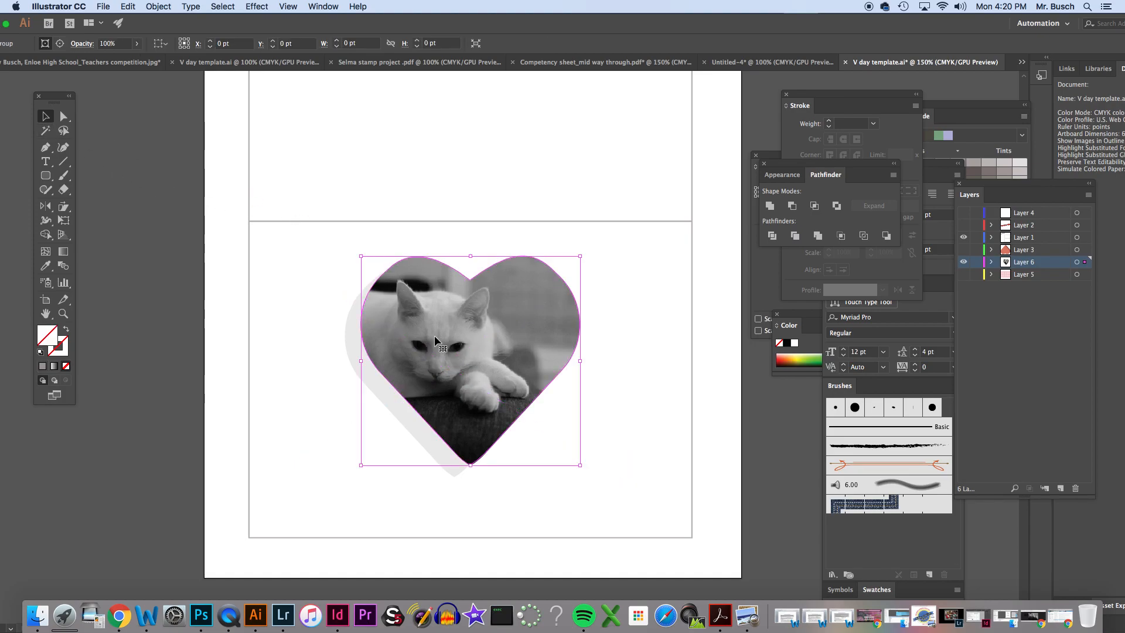
shift+click(352, 336)
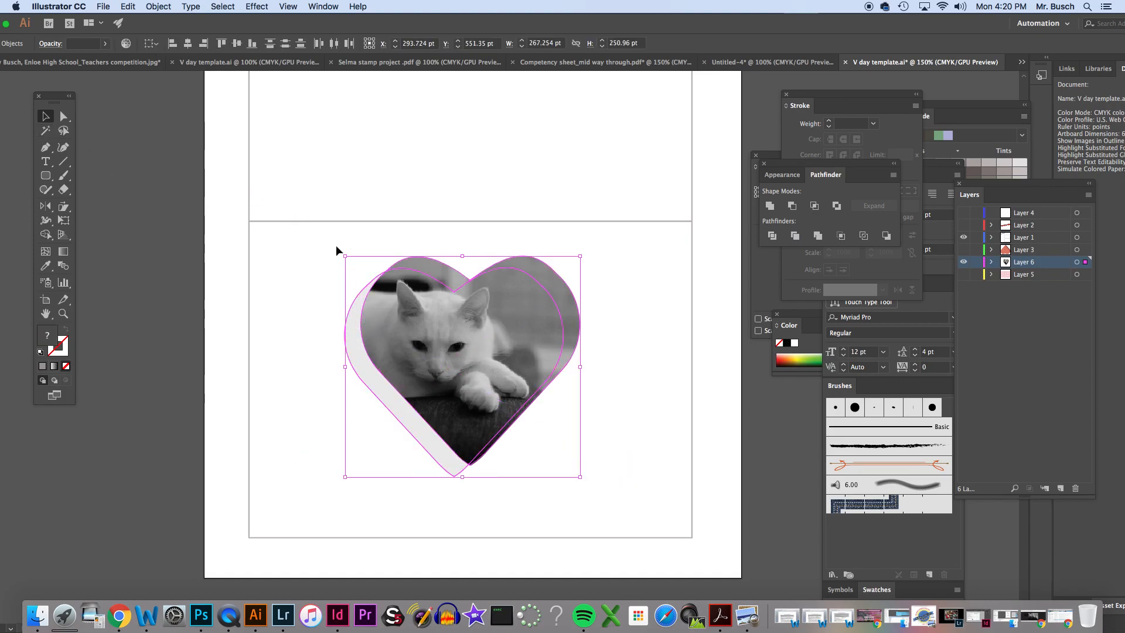
drag(341, 249, 588, 481)
click(594, 402)
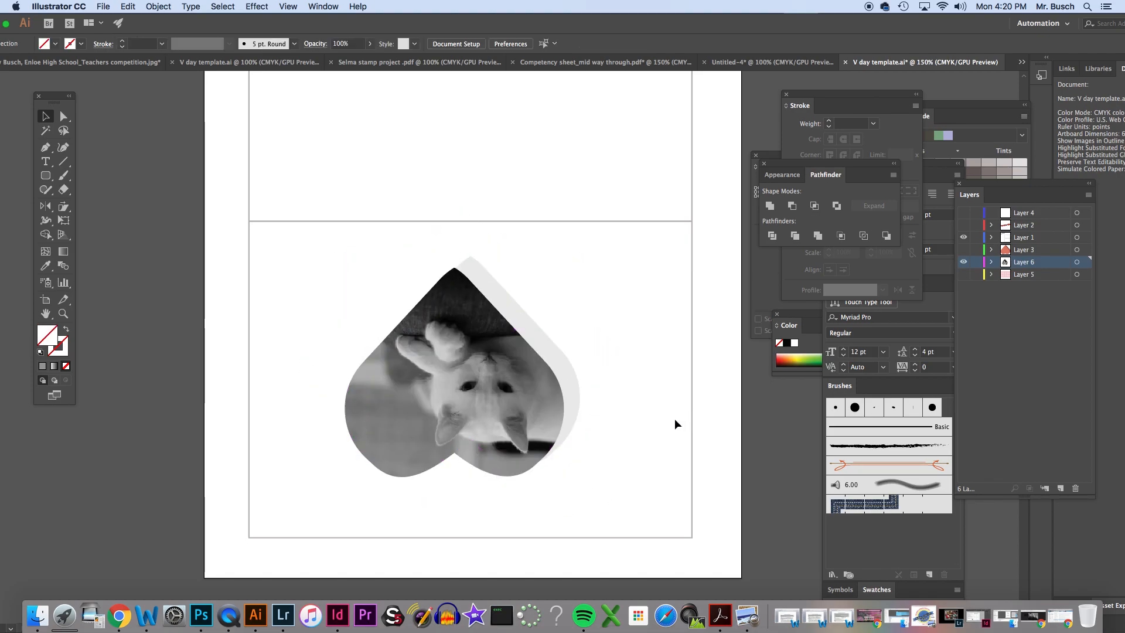
key(super+z)
key(super+z)
Move the photo heart and its shadow down about 41 pt, and draw an ellipse about 391 × 264 pt around them
drag(431, 311, 434, 345)
click(46, 161)
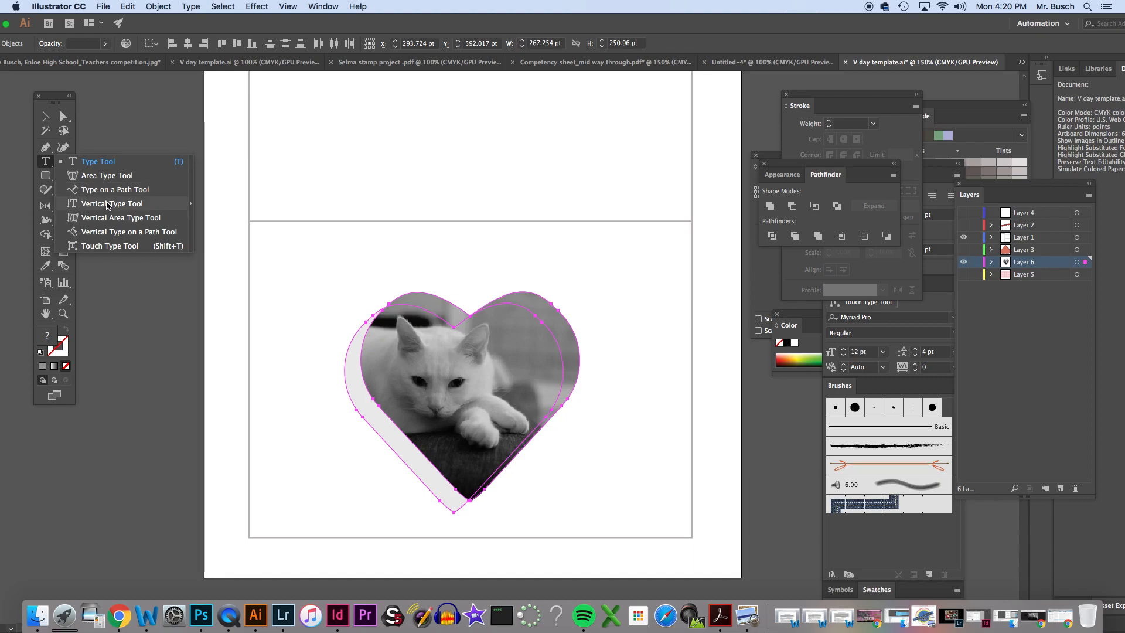
click(65, 172)
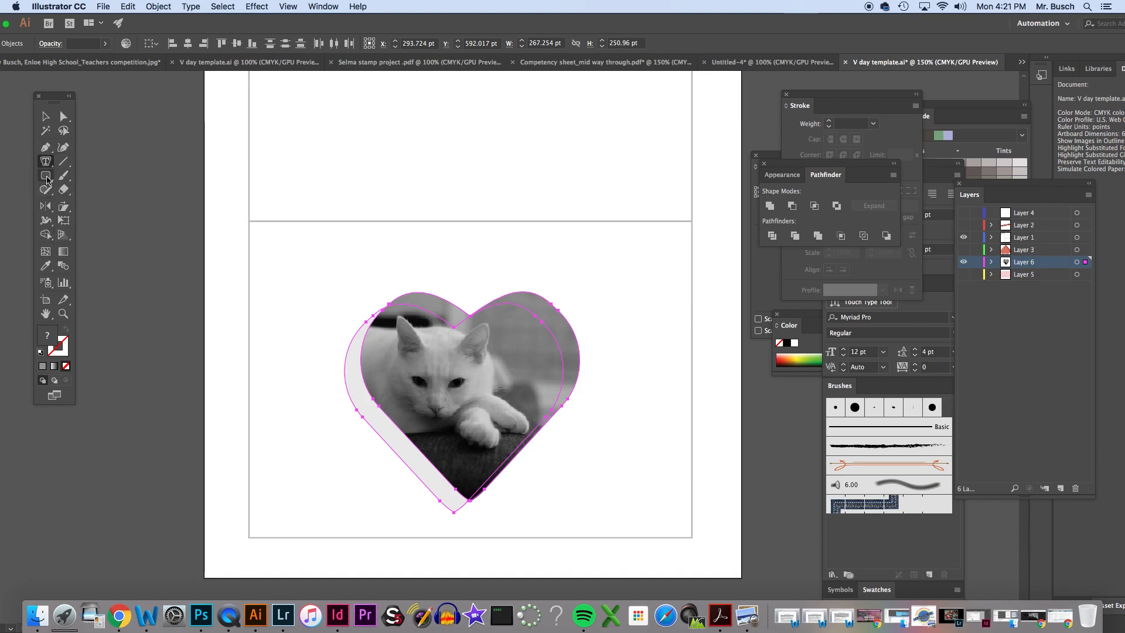
click(46, 176)
click(112, 201)
drag(321, 281, 665, 512)
key(v)
drag(623, 322, 589, 318)
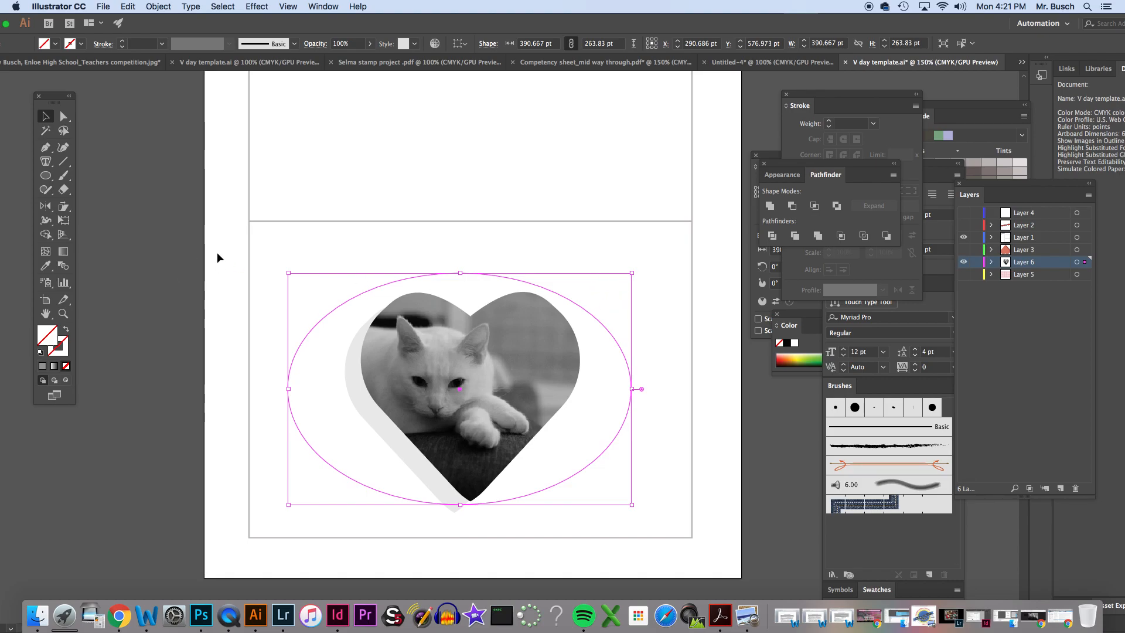
Place type along the ellipse's path reading "Happy Valentine's Day" followed by the recipient's first name and an exclamation mark
click(46, 161)
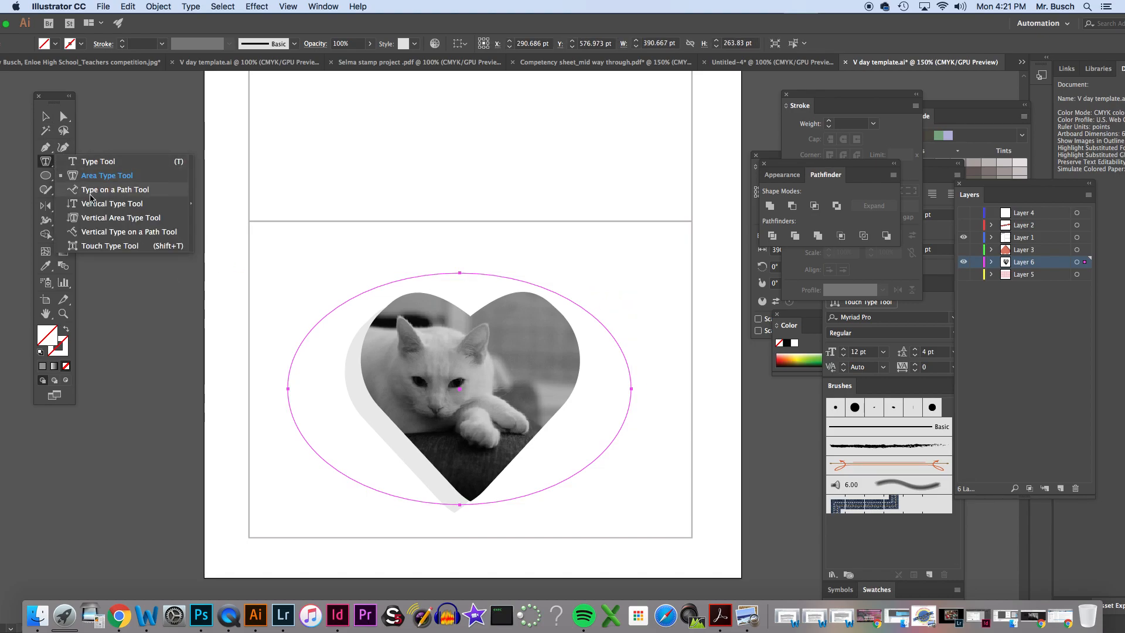
click(90, 194)
click(337, 309)
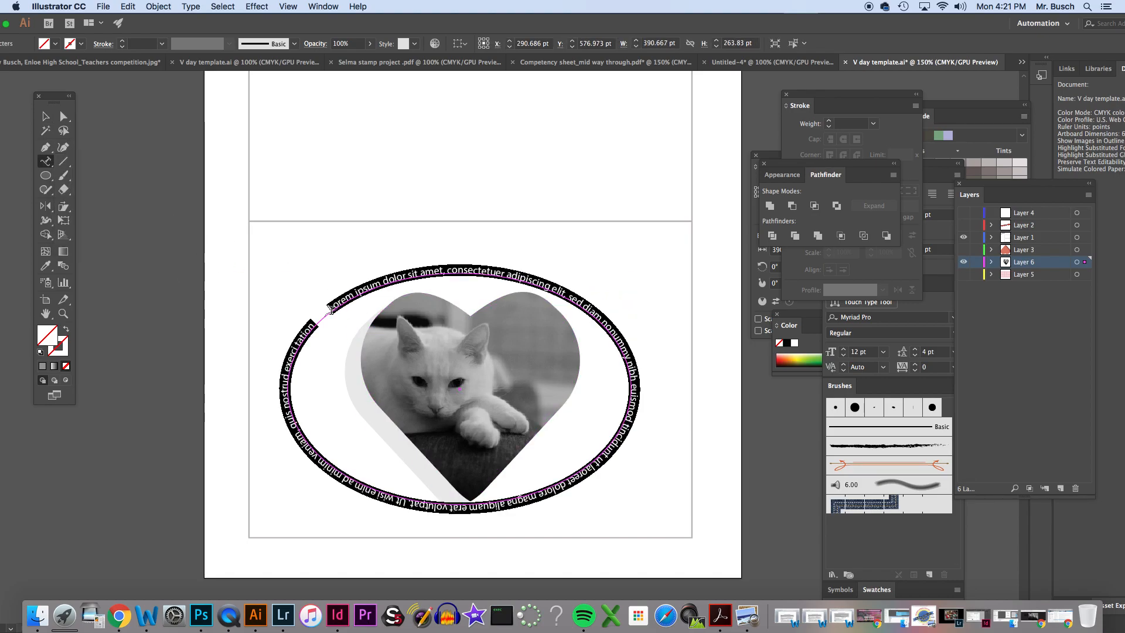
text(Happy Valentine's Day)
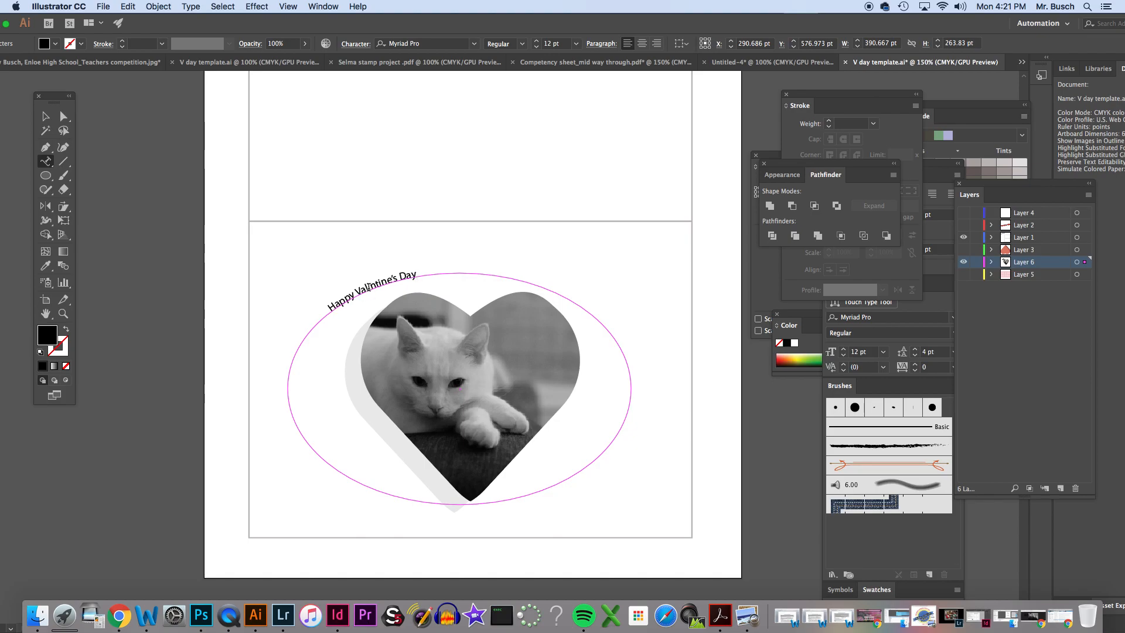
drag(371, 287, 381, 302)
text(e)
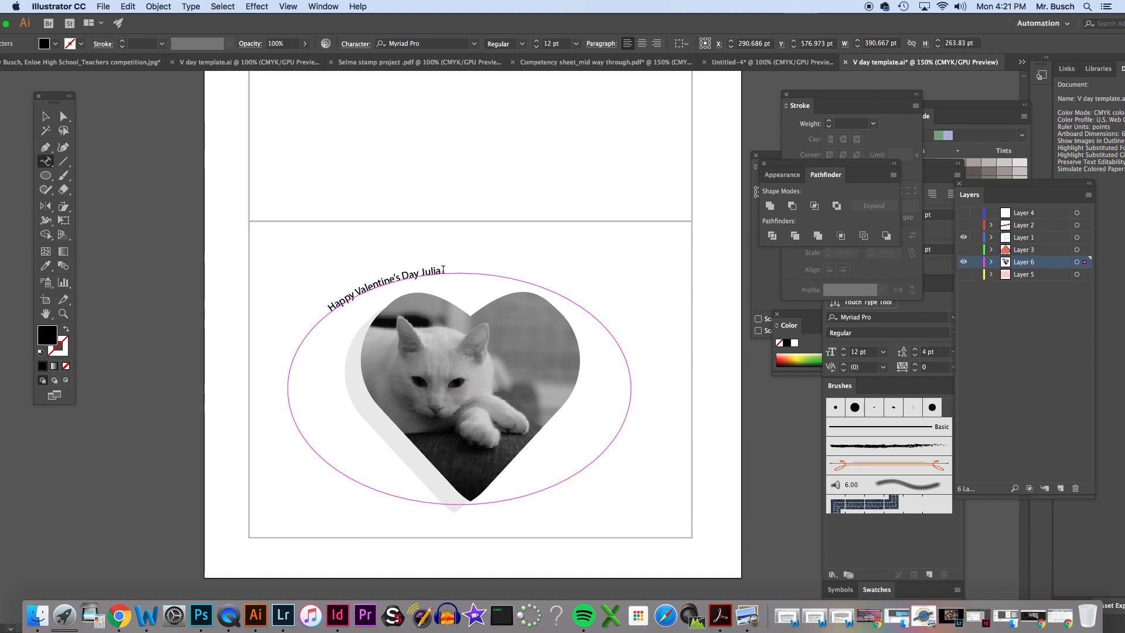
key(super)
key(super)
text(!)
Slide the start of the path text clockwise along the ellipse to near its top, above the heart
triple_click(404, 277)
click(63, 116)
drag(333, 314, 410, 278)
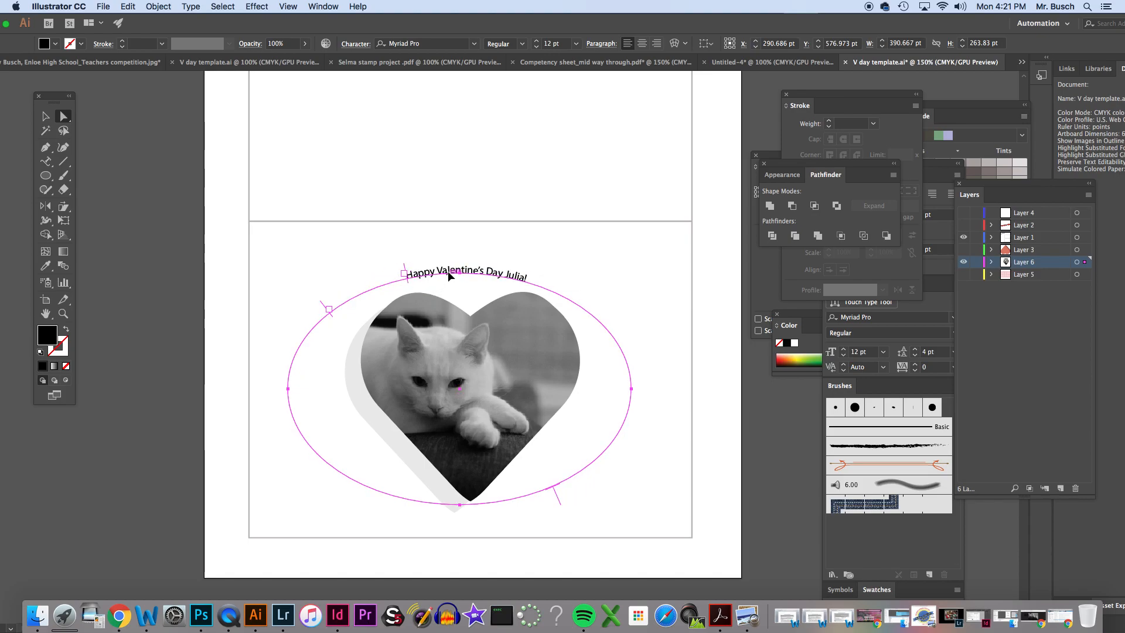
Change the whole curved greeting's font to MOON GET! Heavy
triple_click(437, 274)
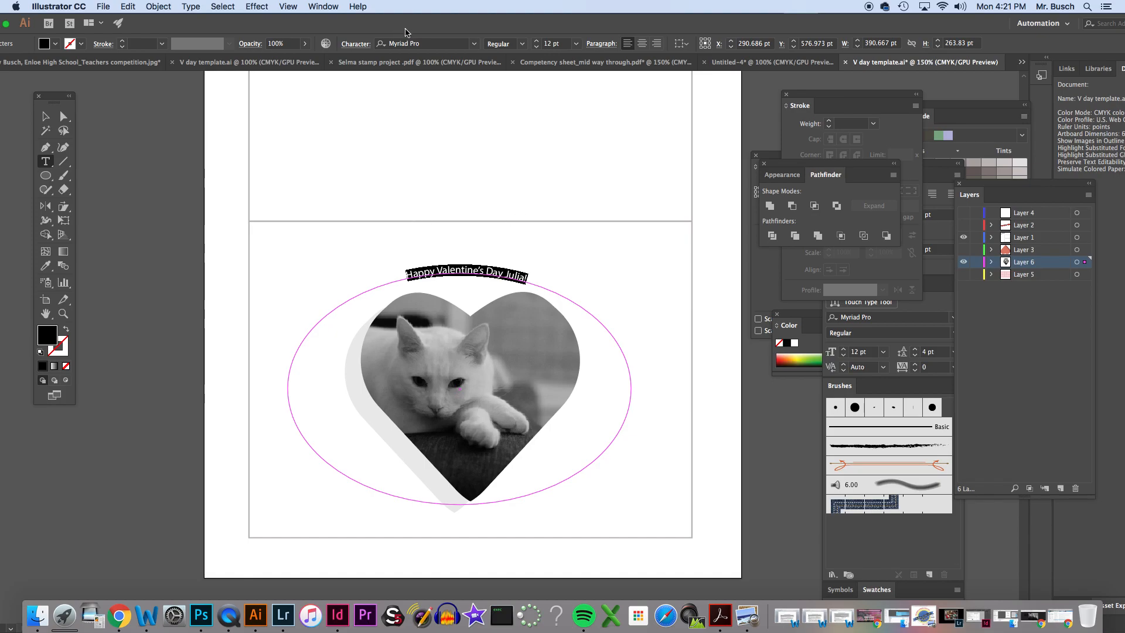
click(474, 44)
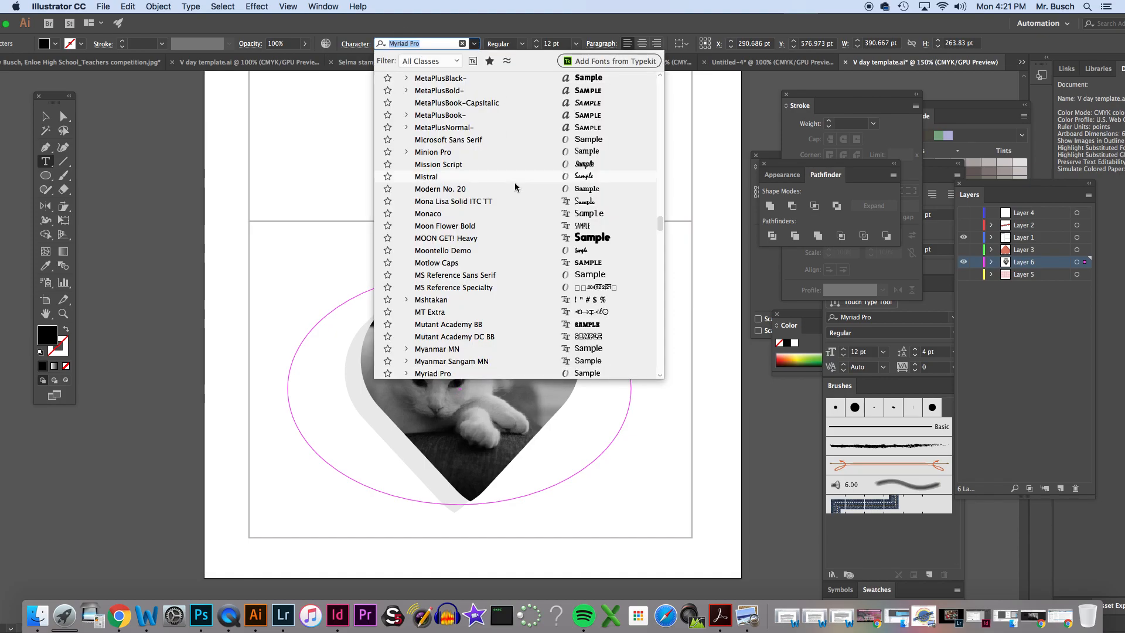
click(518, 238)
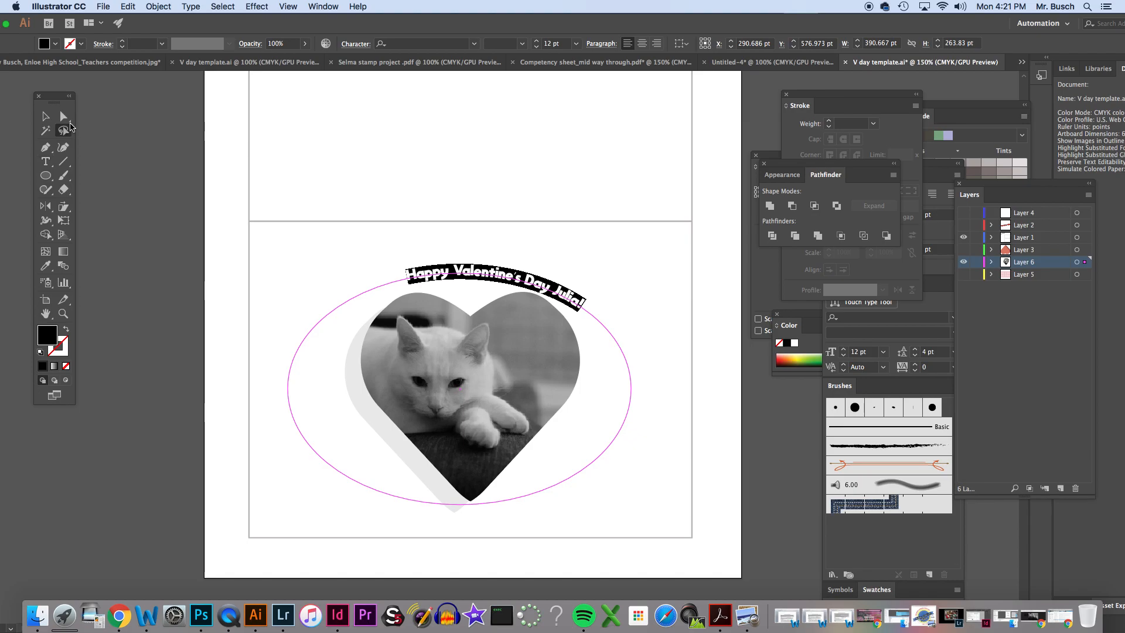
Slide the start of the greeting back counterclockwise along the ellipse so the text arches over the heart, and deselect it
click(64, 116)
drag(406, 269, 360, 284)
click(389, 243)
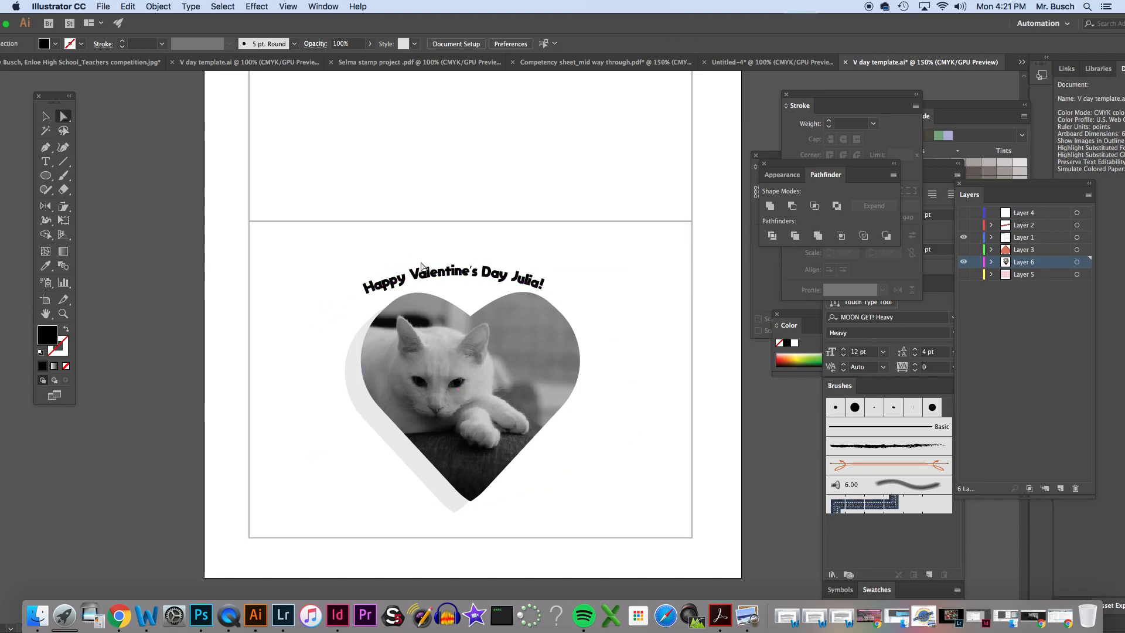
Select all of the curved greeting's text, try a red-orange fill, and settle on a pink fill
click(429, 274)
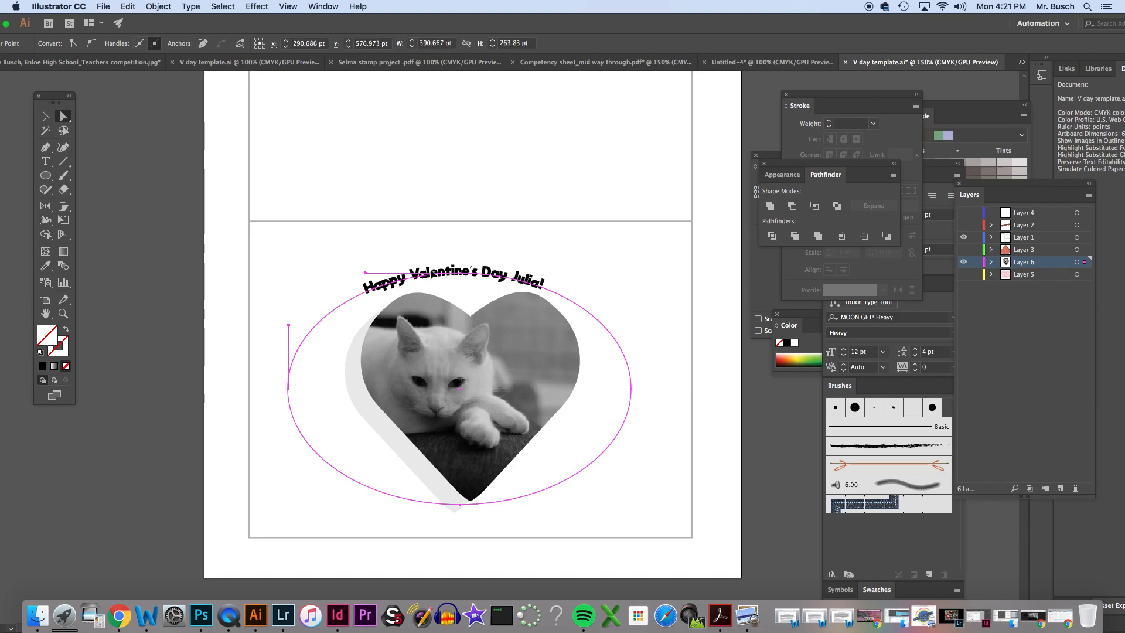
double_click(428, 274)
key(ctrl+a)
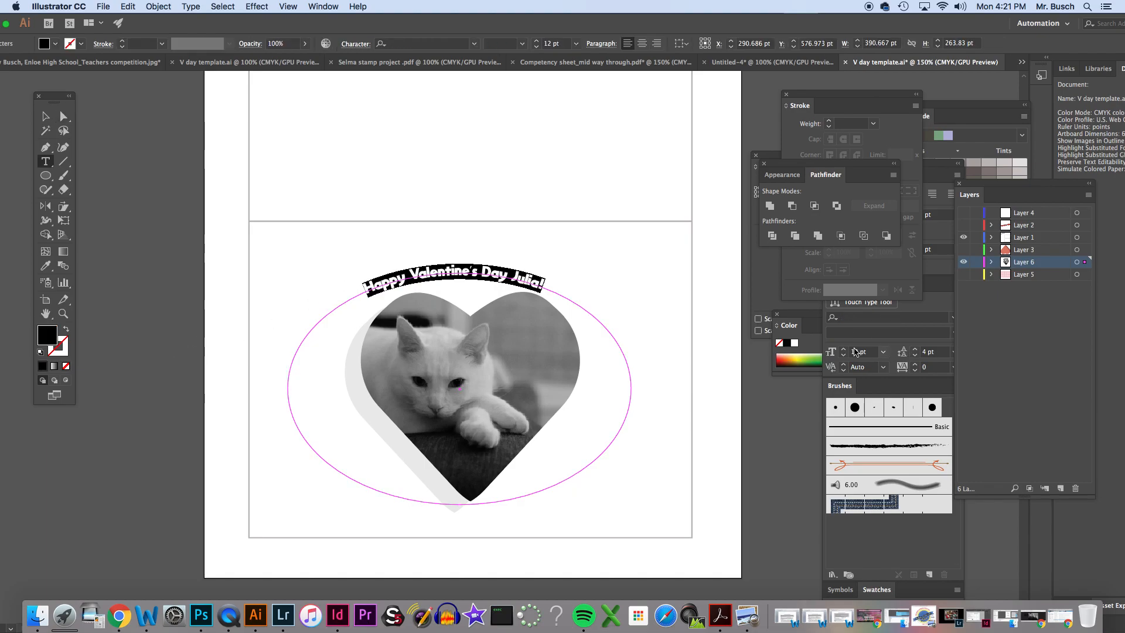
click(819, 353)
click(785, 354)
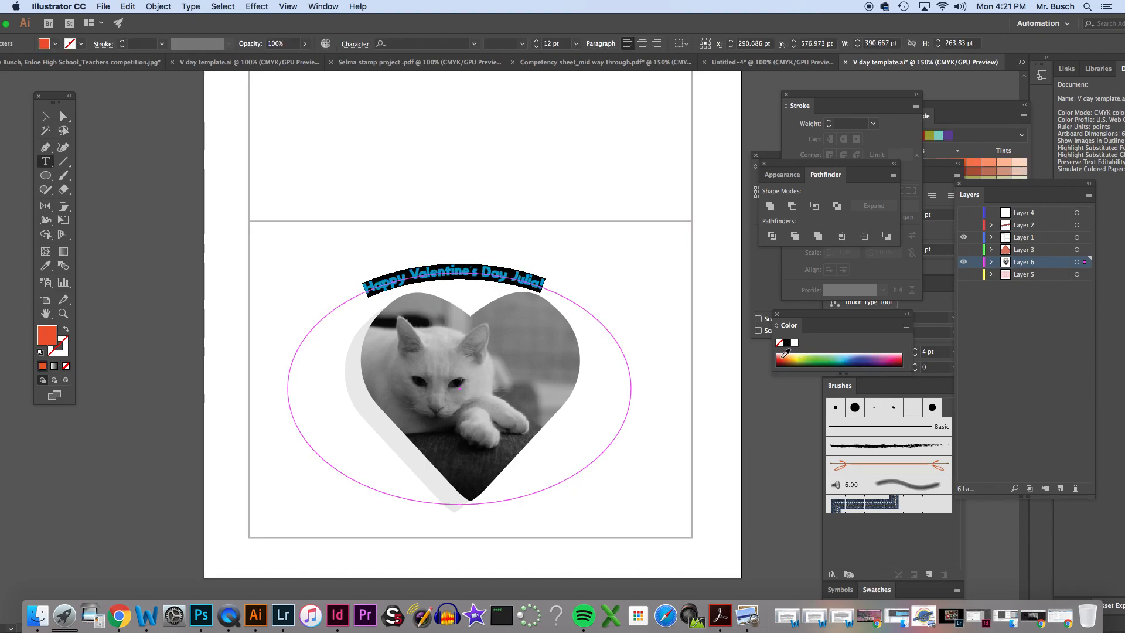
click(898, 352)
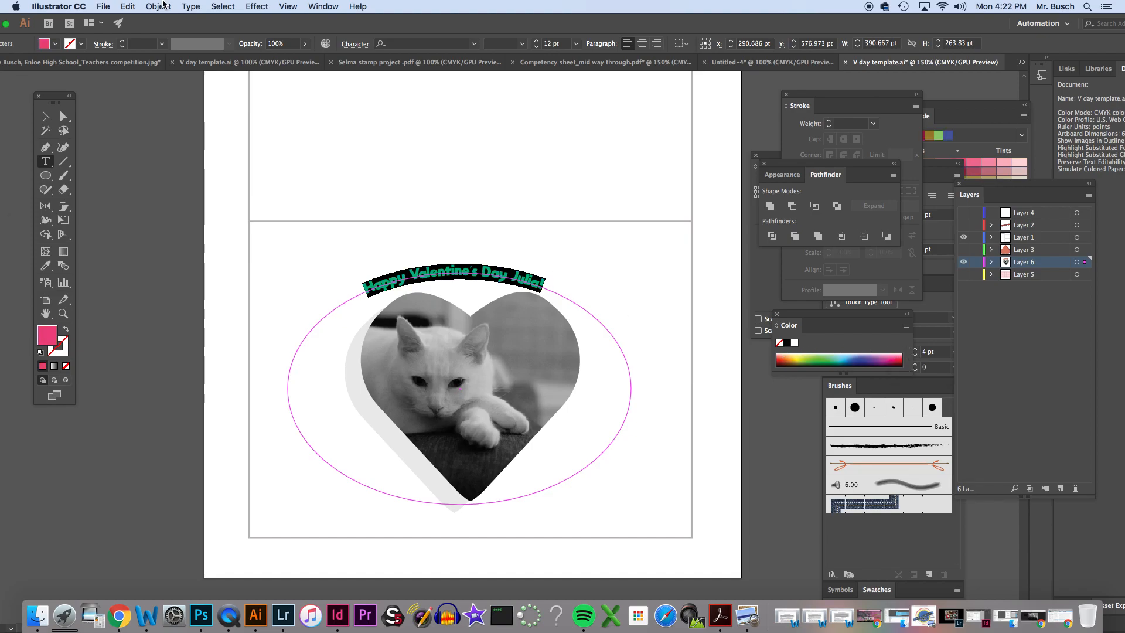
key(Escape)
Move the greeting and its ellipse about 12 pt to the right, and deselect them
click(340, 250)
drag(479, 271, 488, 274)
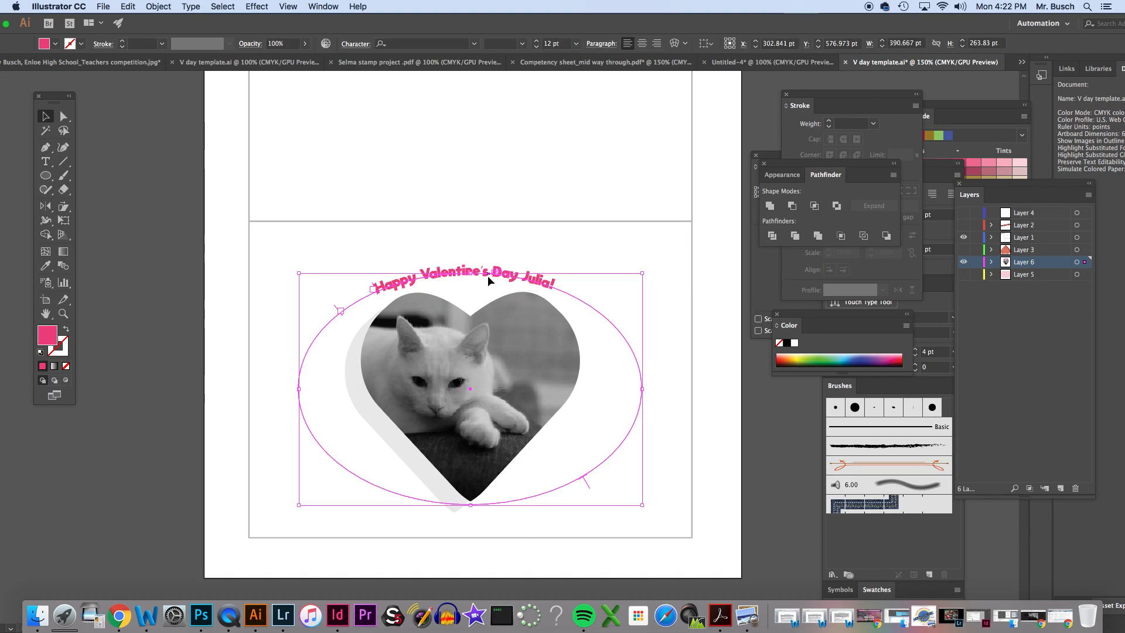
click(628, 233)
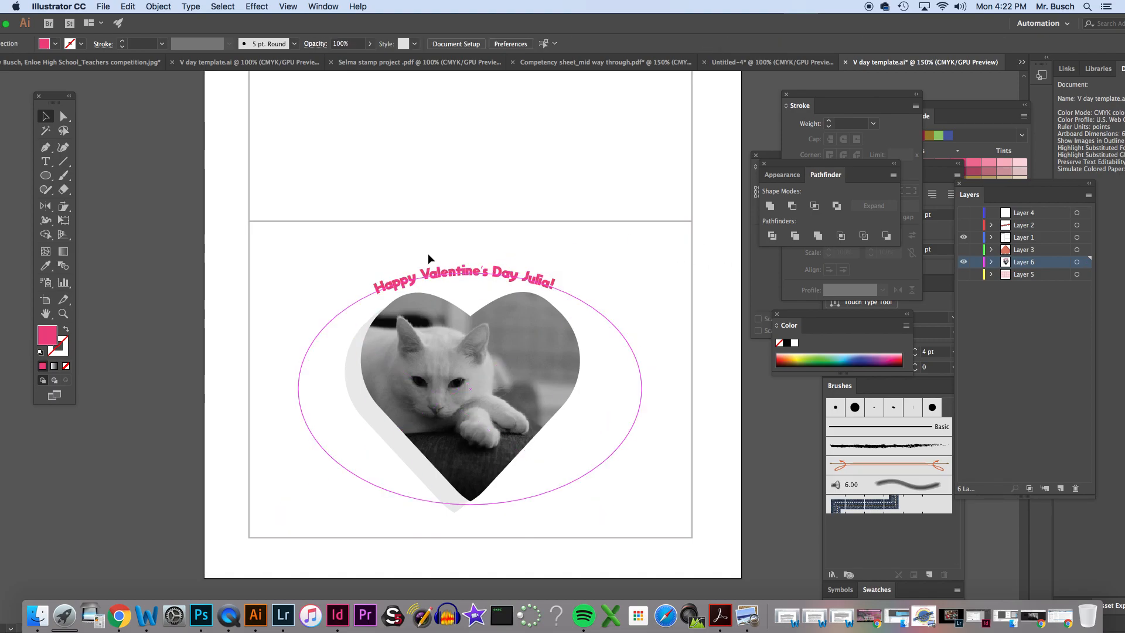
Select the whole curved greeting and widen its letter tracking to 140
click(465, 275)
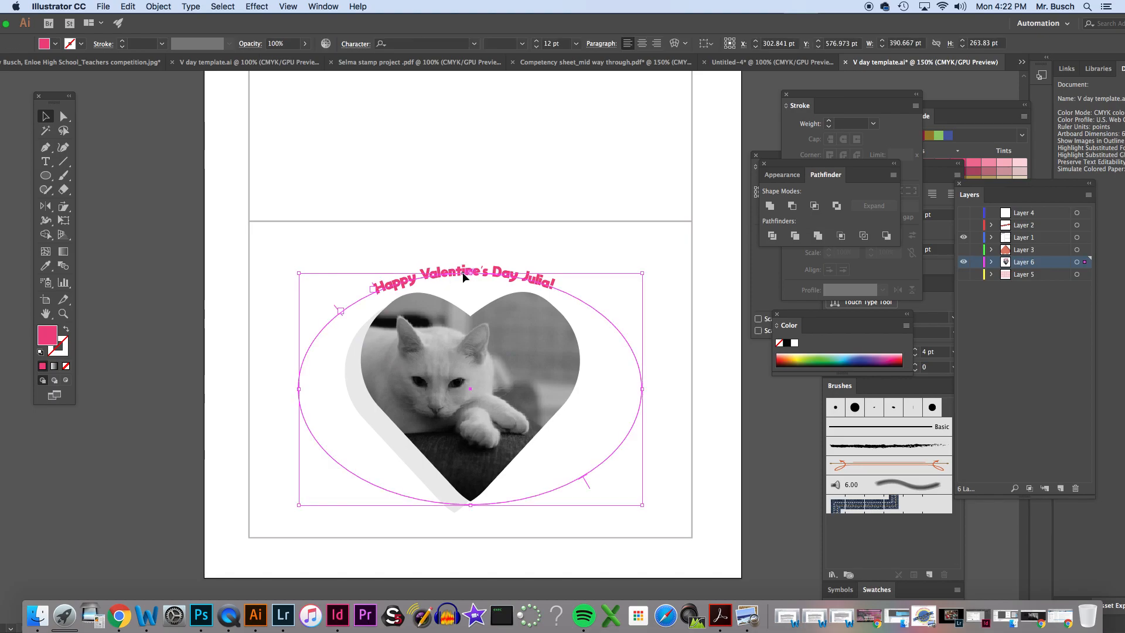
triple_click(433, 272)
key(super)
key(alt+Right)
key(alt+Right)
key(alt+Right)
key(alt+Right)
key(alt+Right)
key(alt+Right)
key(alt+Right)
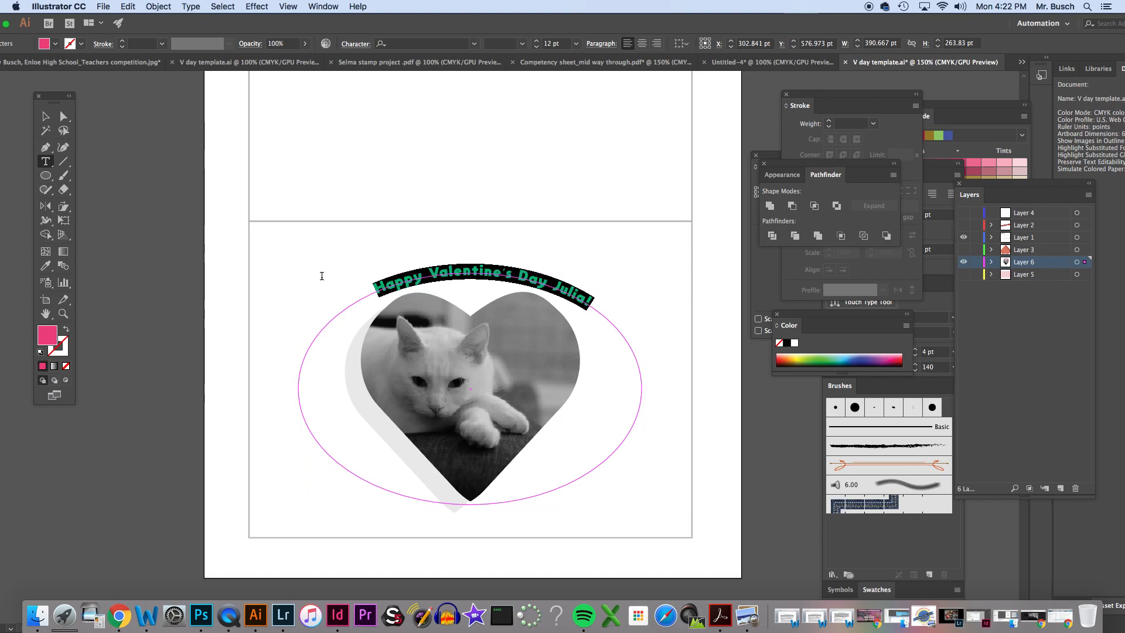
Slide the widened greeting's start counterclockwise along the ellipse to recentre it over the heart, and deselect it
click(46, 116)
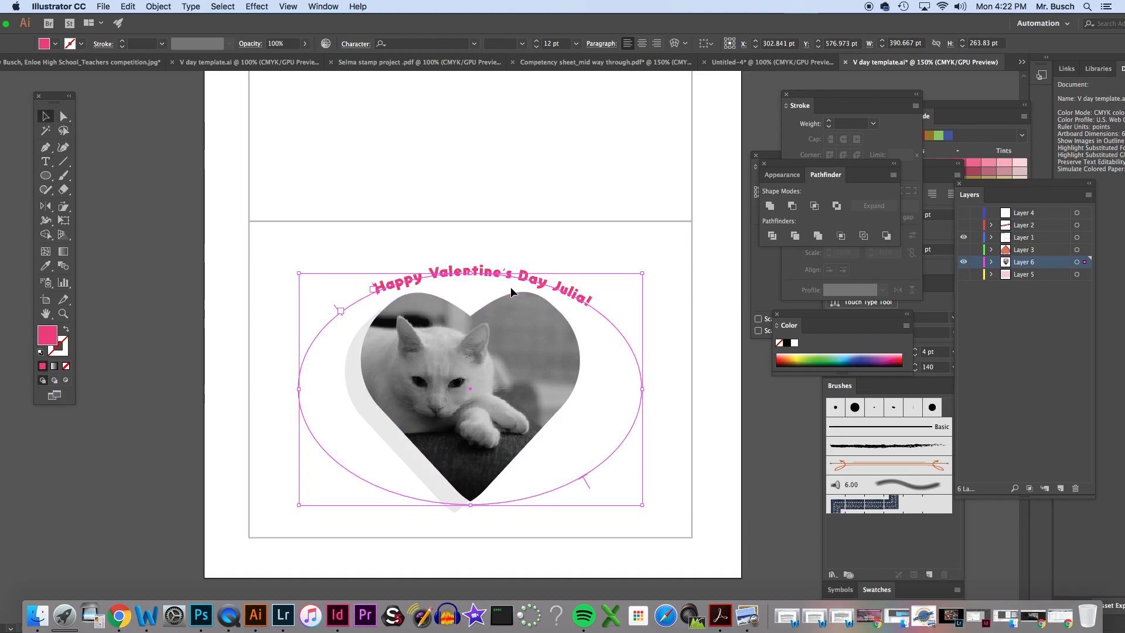
click(64, 116)
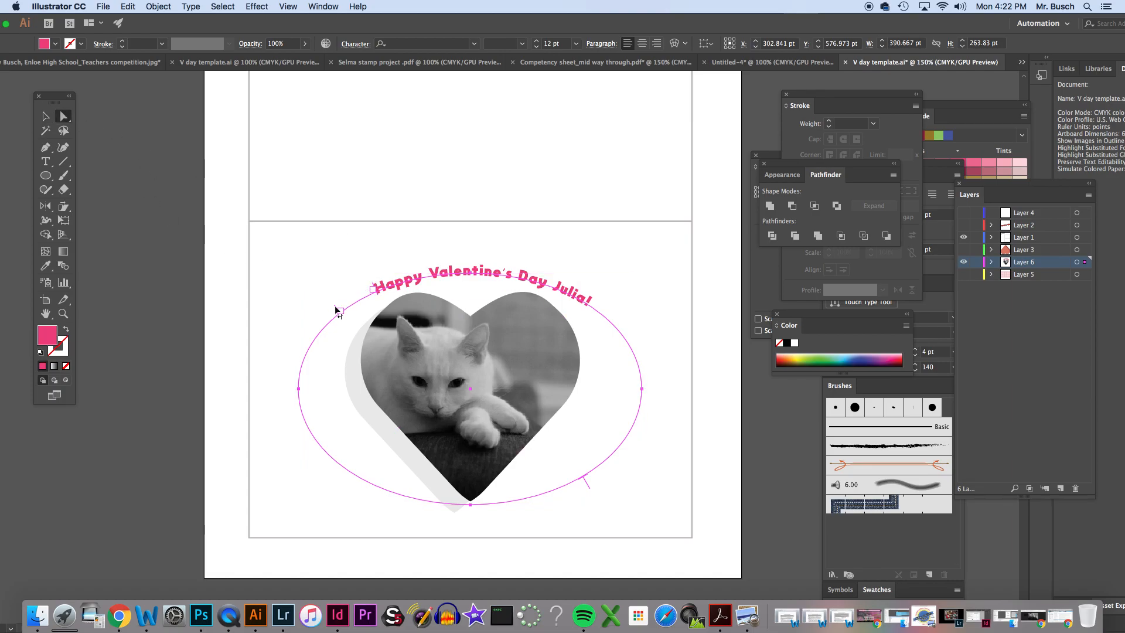
drag(373, 286, 357, 295)
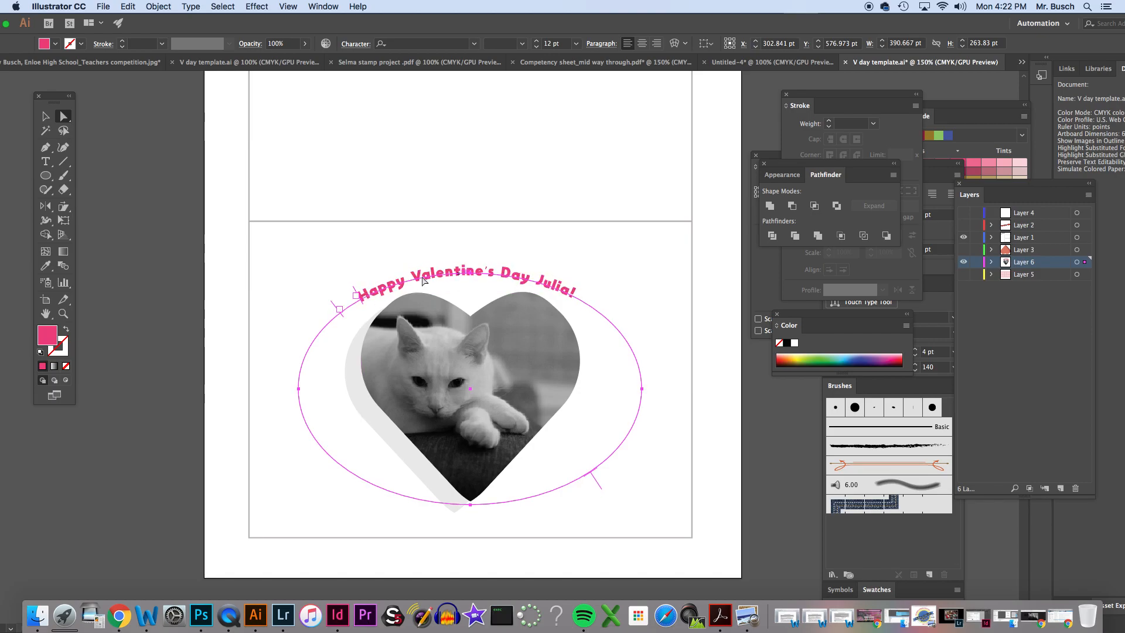
click(363, 267)
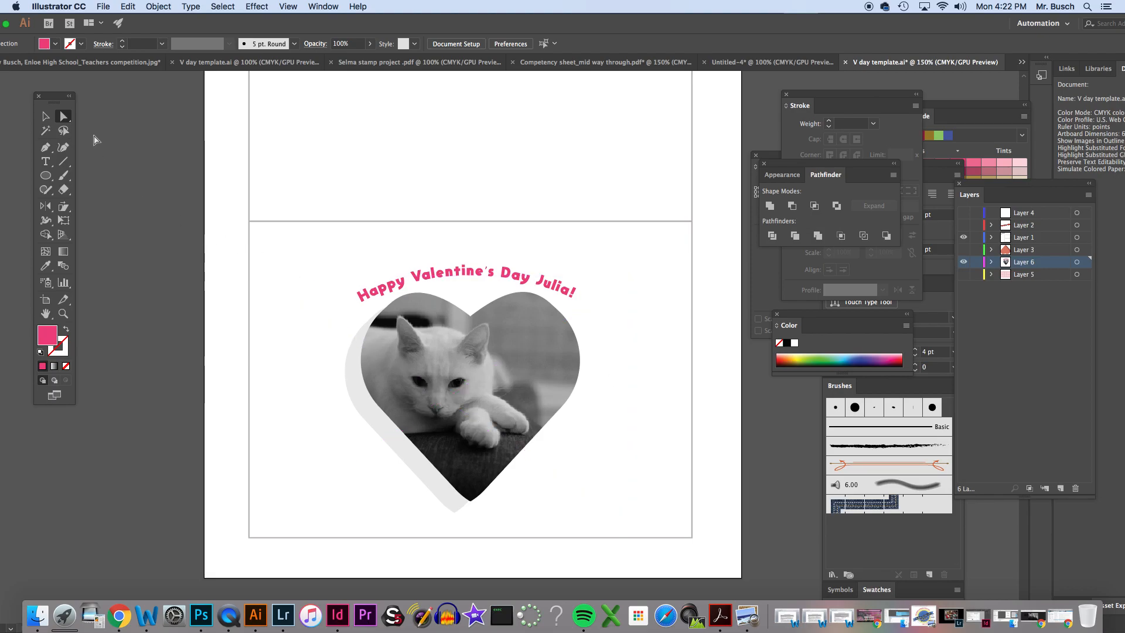
Convert the curved greeting text to outlines
click(396, 286)
key(super)
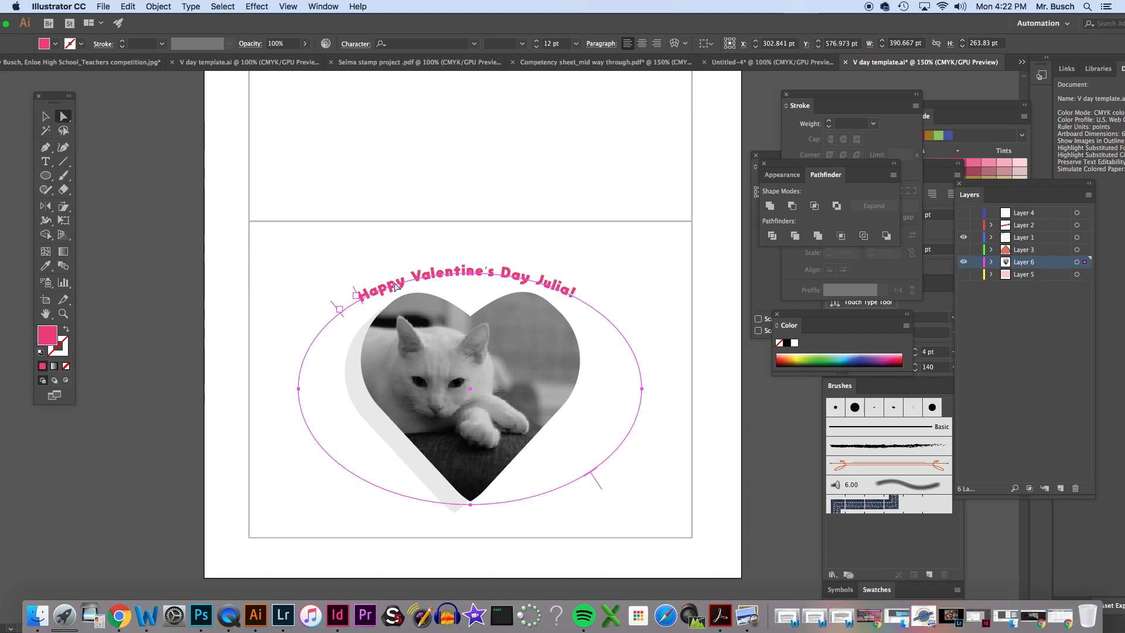
key(super)
key(super+shift+o)
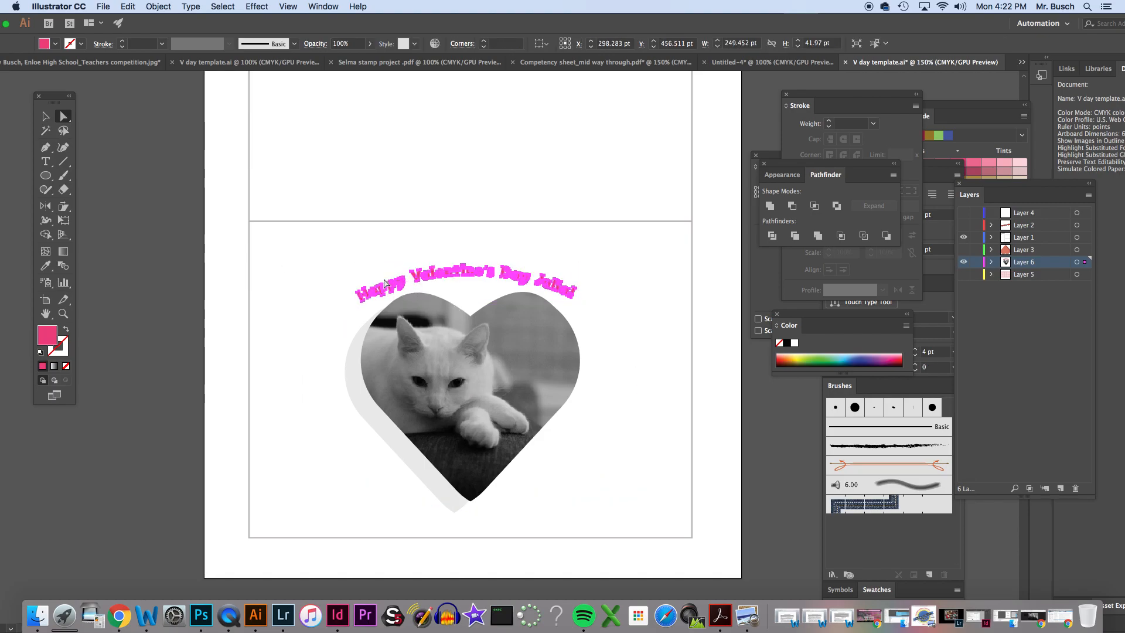
Enlarge the outlined greeting to about 269 × 57 pt and shift it left to centre it above the photo heart
key(v)
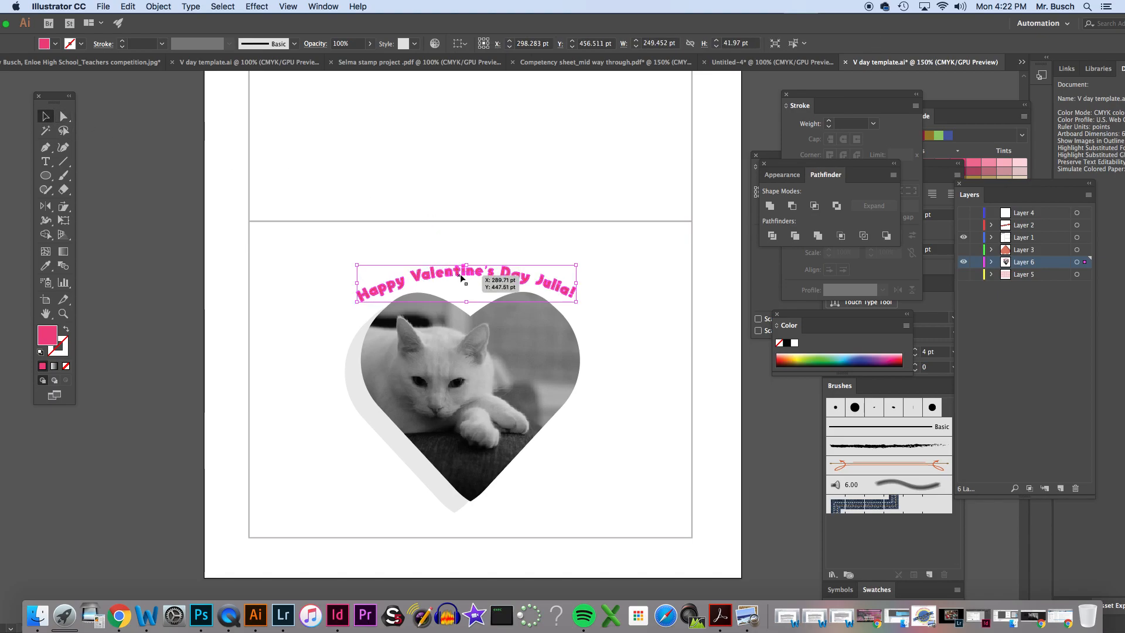
key(super+plus)
key(super+plus)
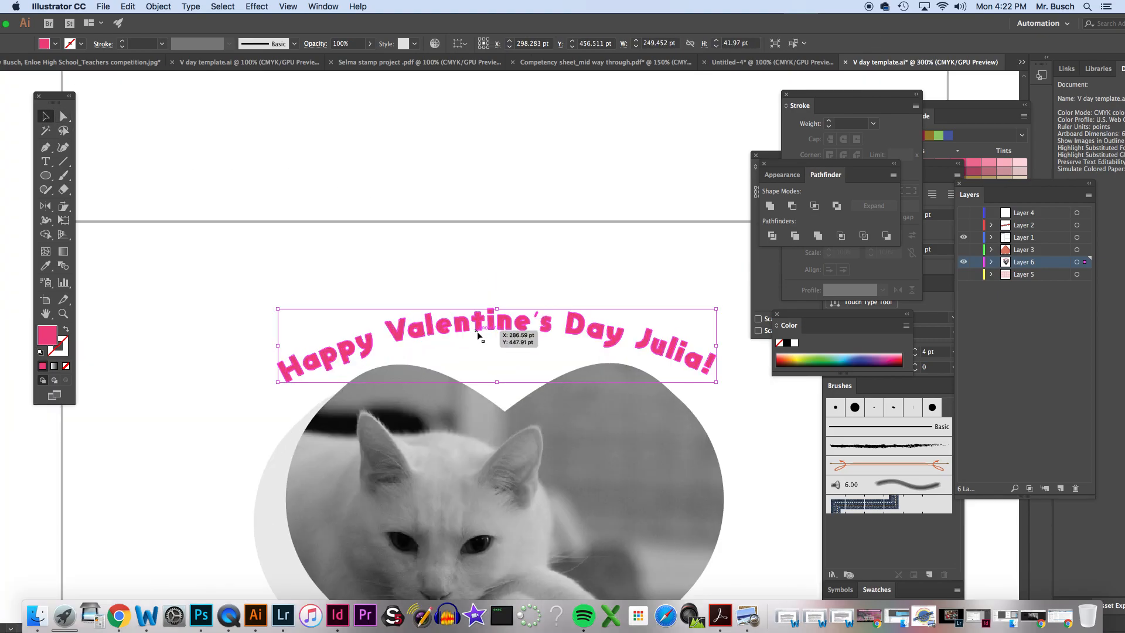
drag(497, 309, 498, 295)
drag(716, 382, 754, 398)
click(566, 331)
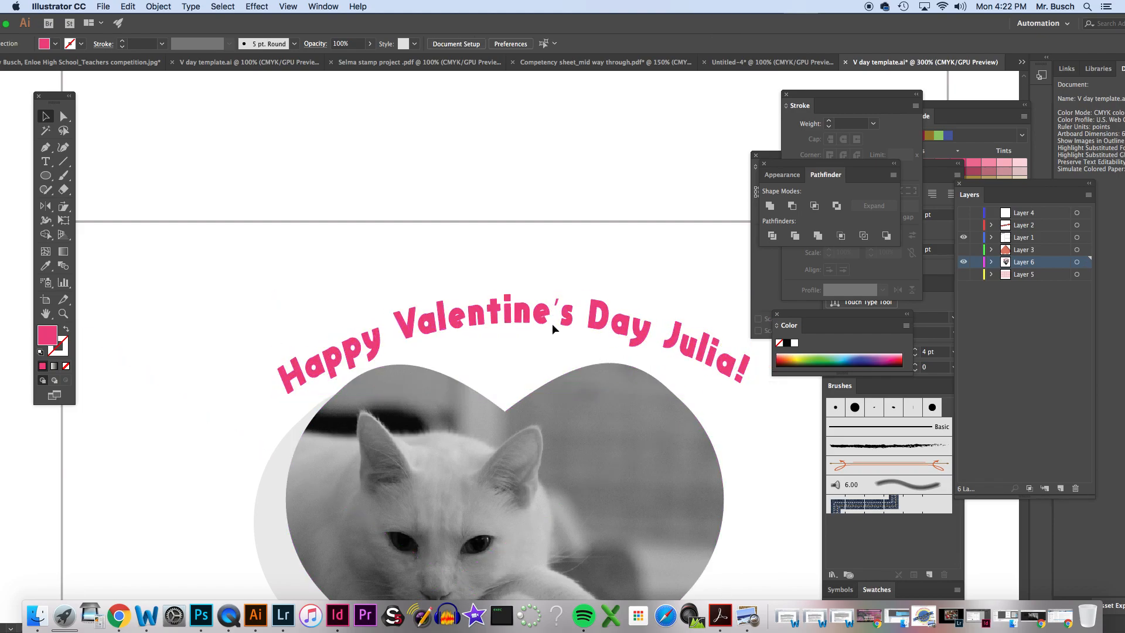
drag(533, 322, 511, 322)
click(508, 259)
key(super+minus)
key(super+minus)
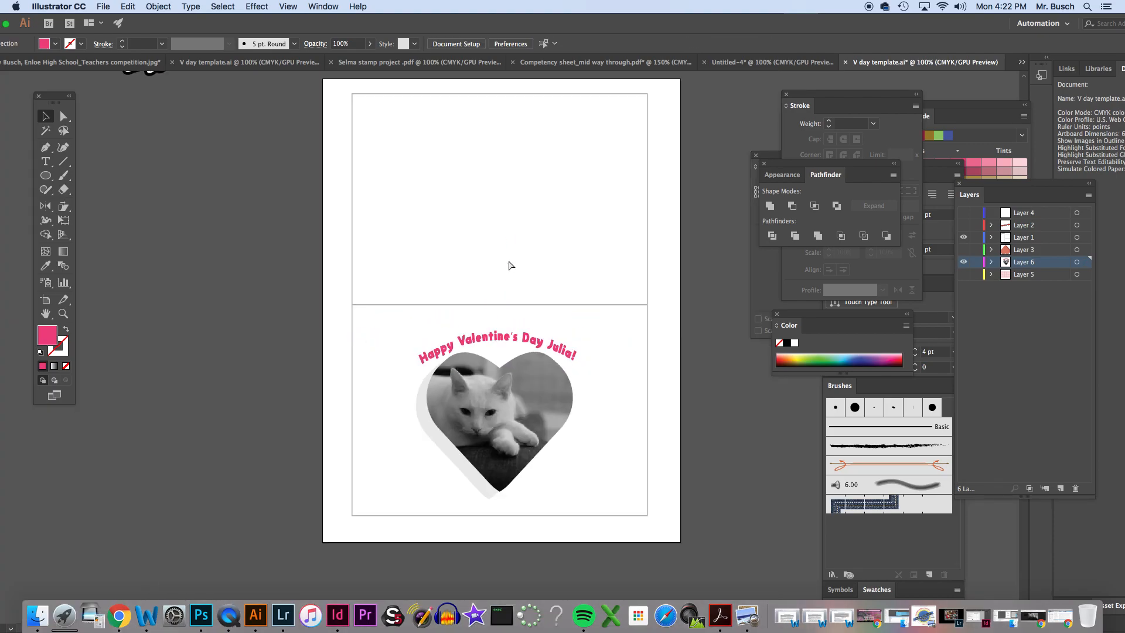
Give the outlined greeting a near-white stroke and deselect it
click(478, 342)
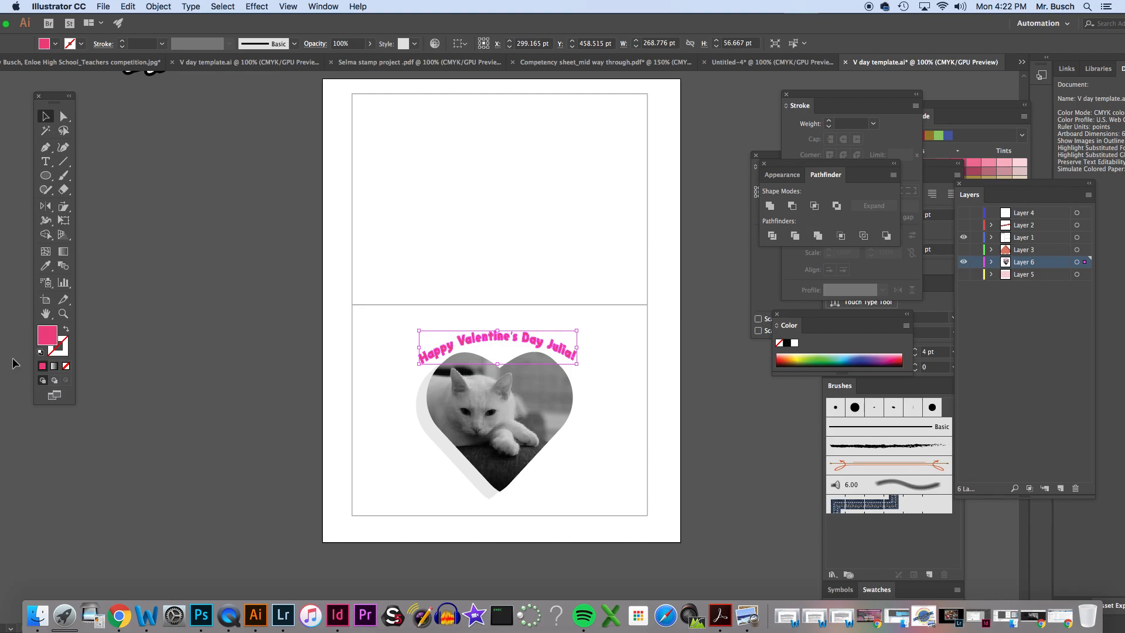
click(62, 352)
click(45, 265)
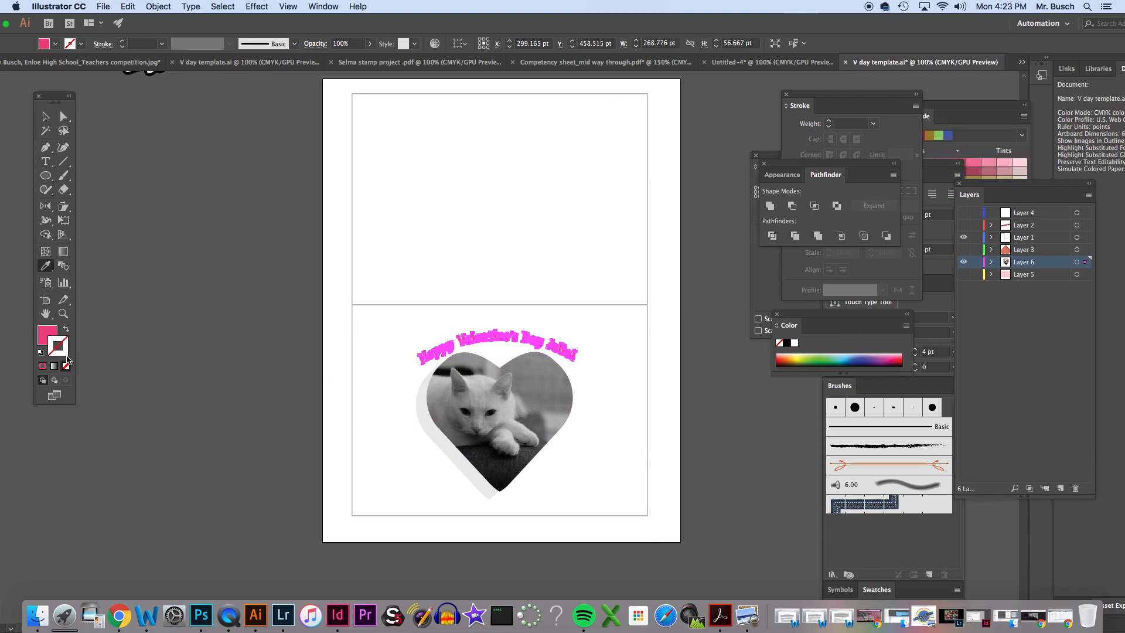
double_click(63, 353)
click(257, 106)
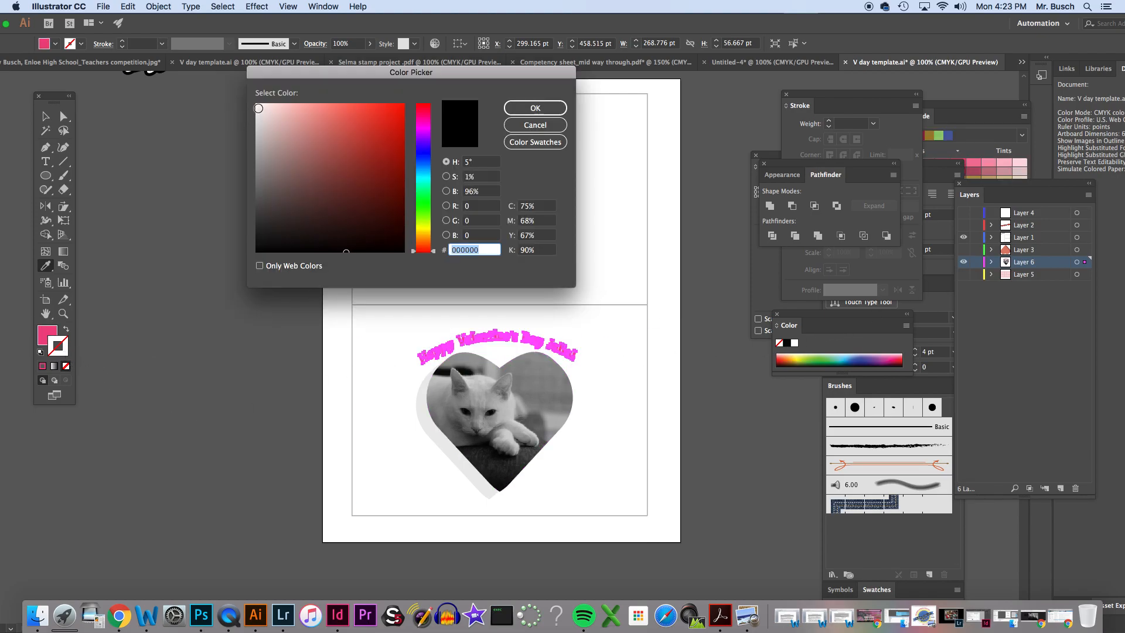
click(535, 108)
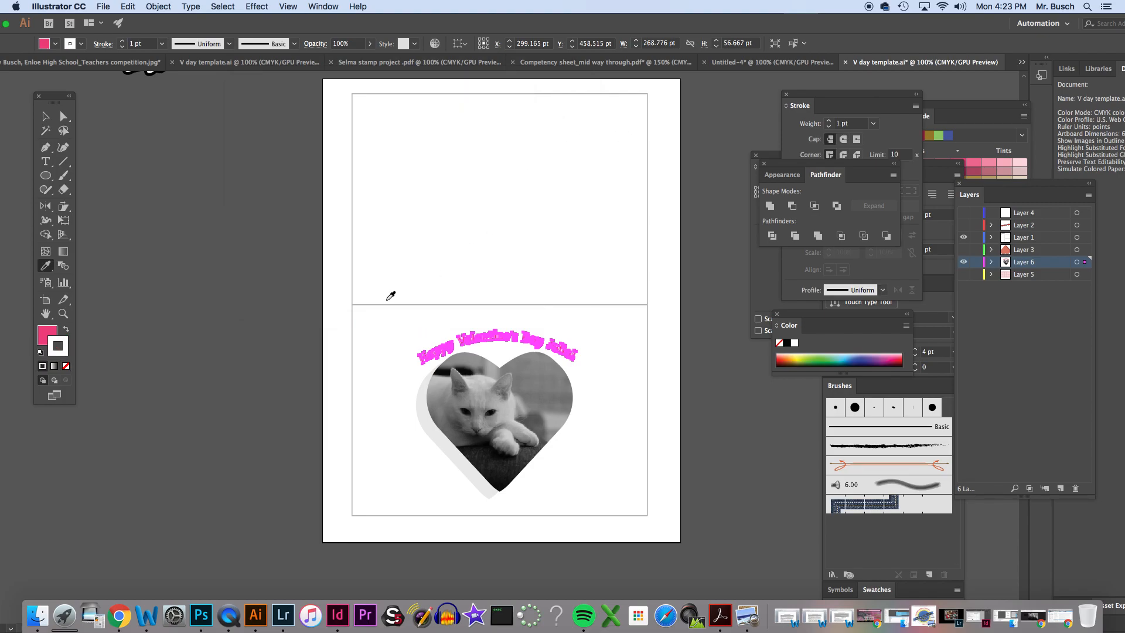
click(47, 116)
click(97, 148)
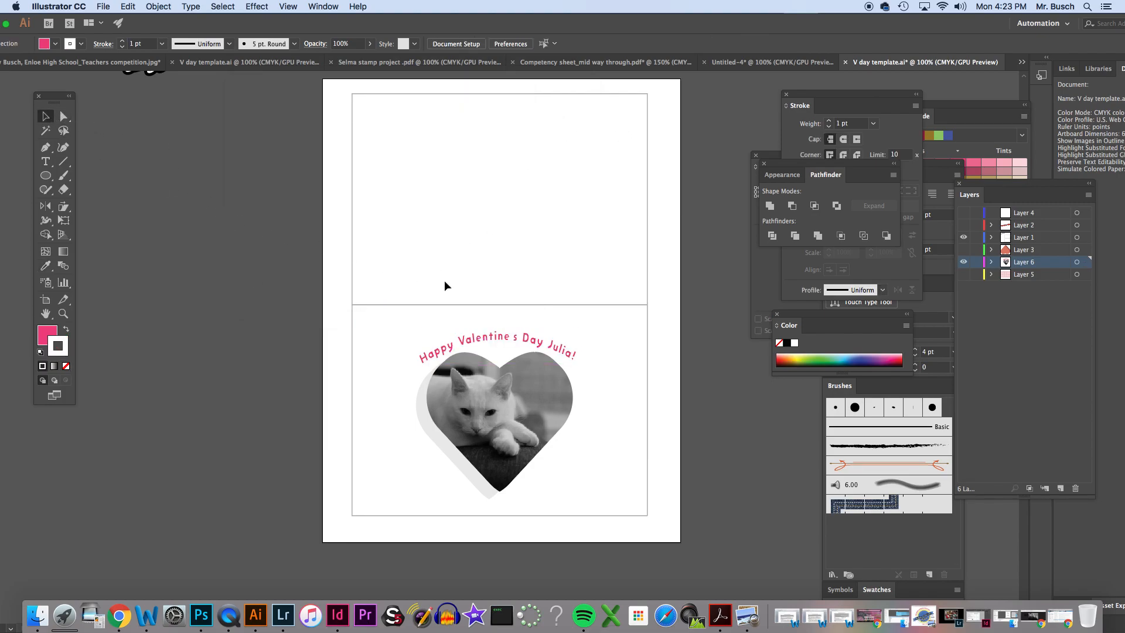
Set the outlined greeting's stroke weight to 0.25 pt
click(471, 336)
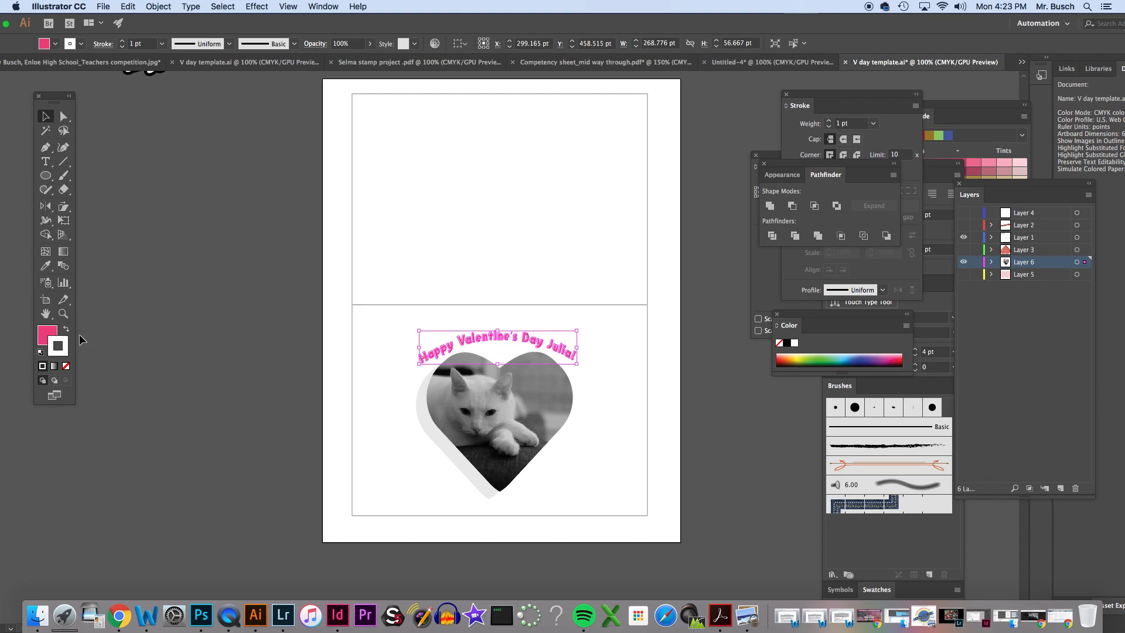
double_click(132, 43)
text(.25)
key(Return)
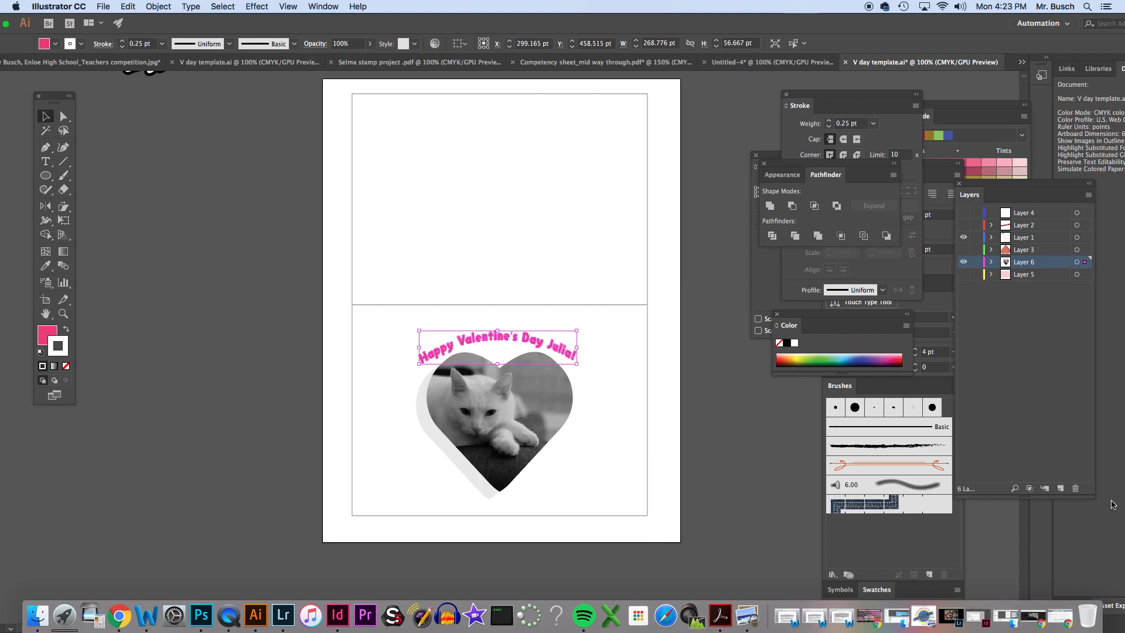
click(545, 439)
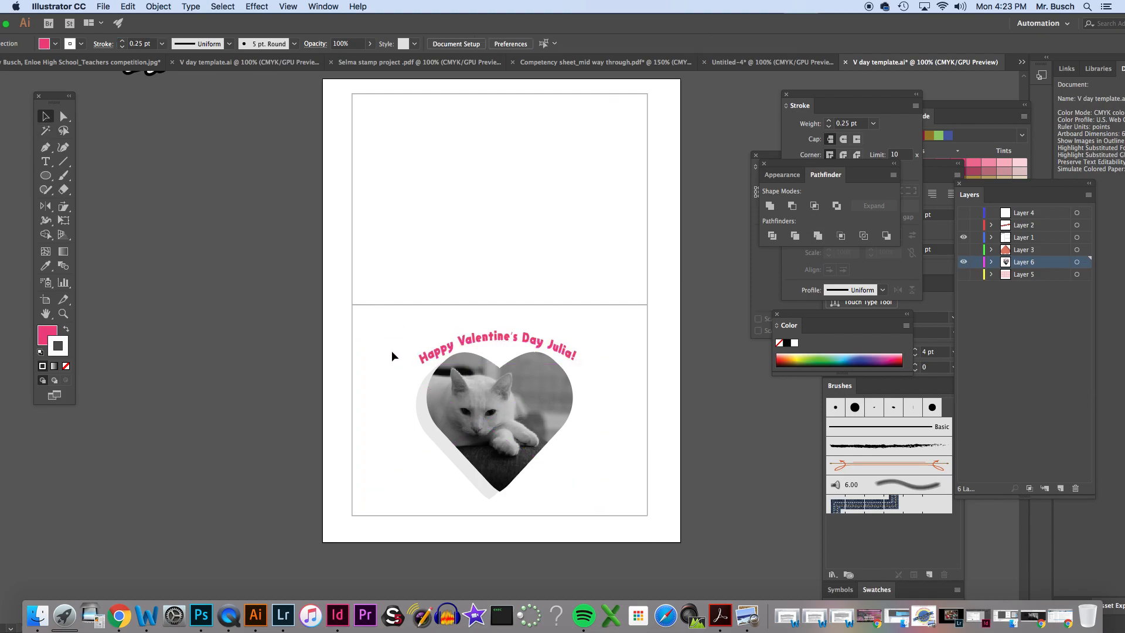
Rotate the heart-masked cat photo, its shadow and the curved greeting together by 180° in the lower card panel
drag(390, 337, 619, 499)
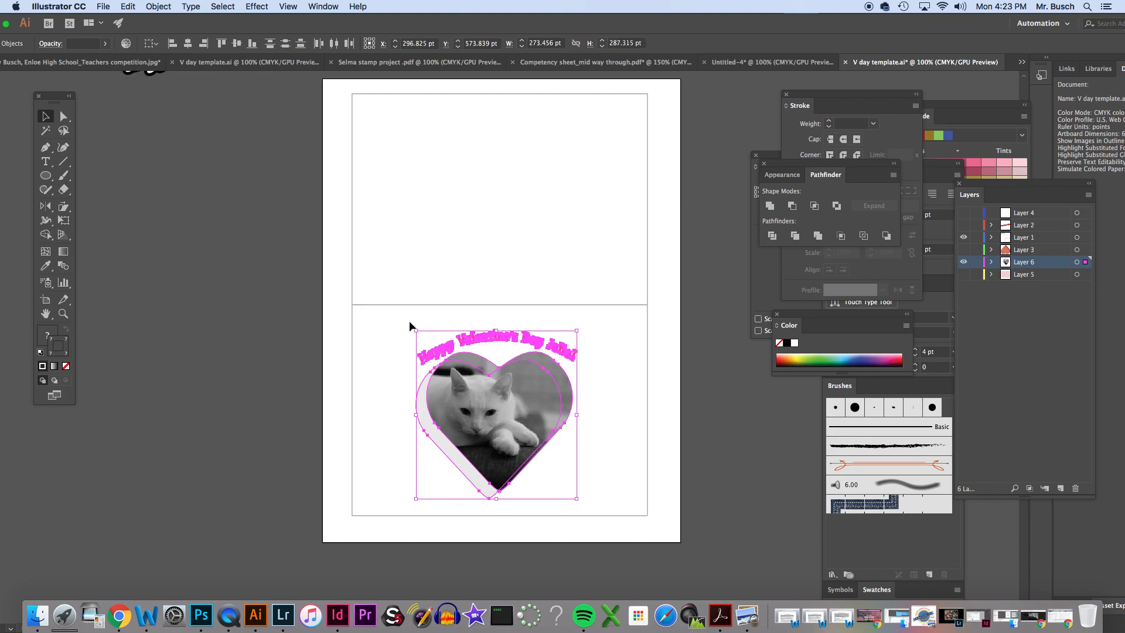
drag(414, 325, 596, 501)
scroll(545, 339, down, 1)
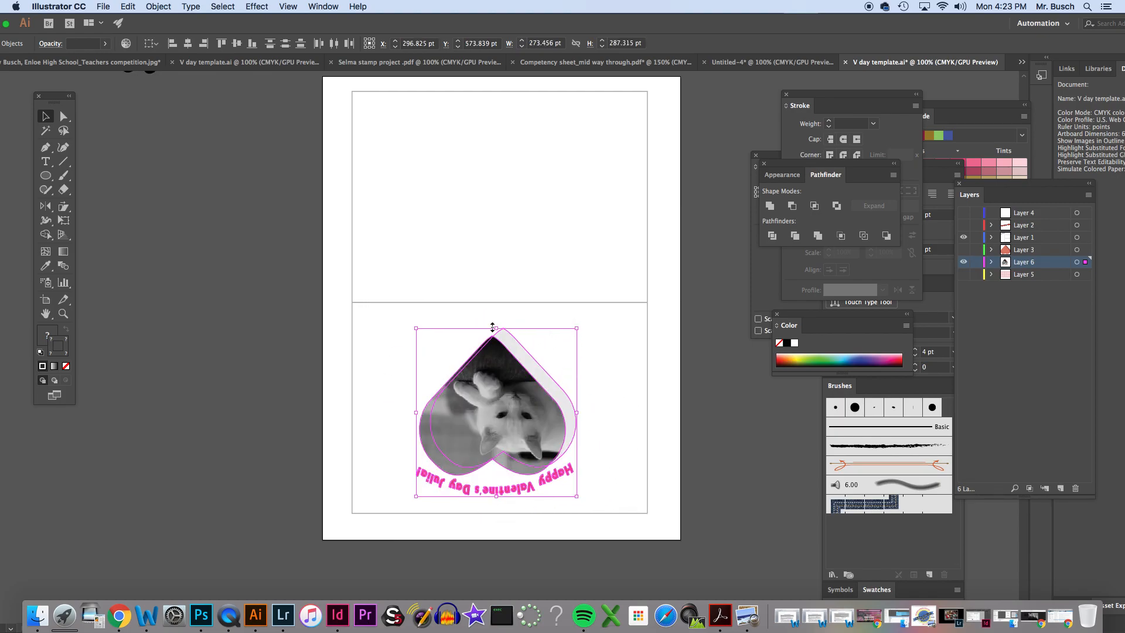
Add an area text box about 364 × 272 pt in the upper card panel and set its leading to 18 pt
click(46, 162)
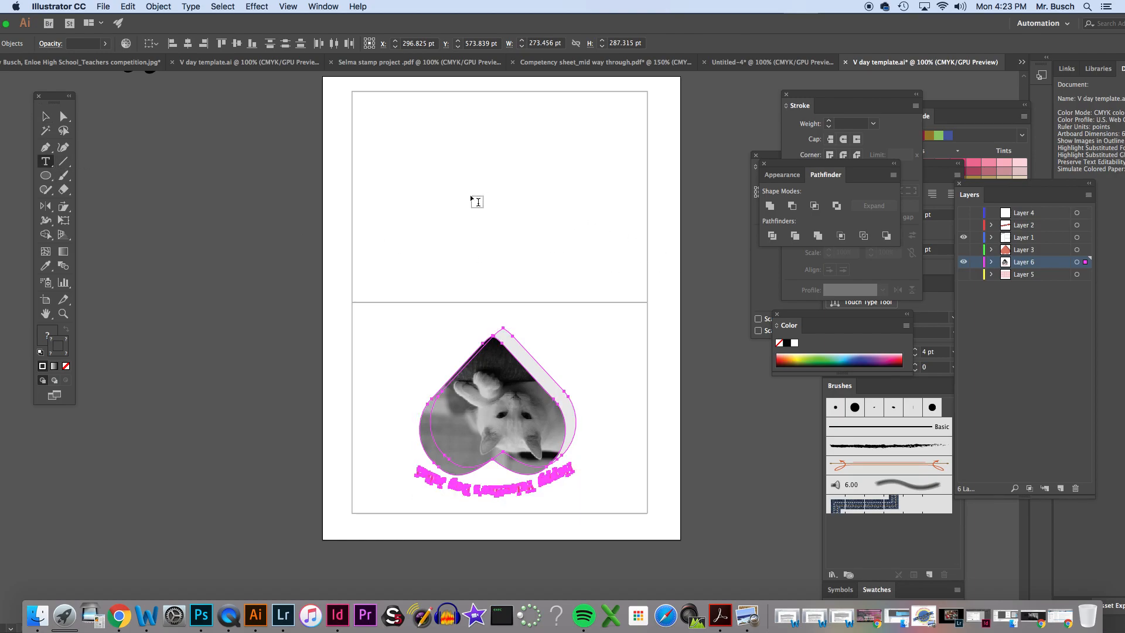
drag(409, 117, 626, 276)
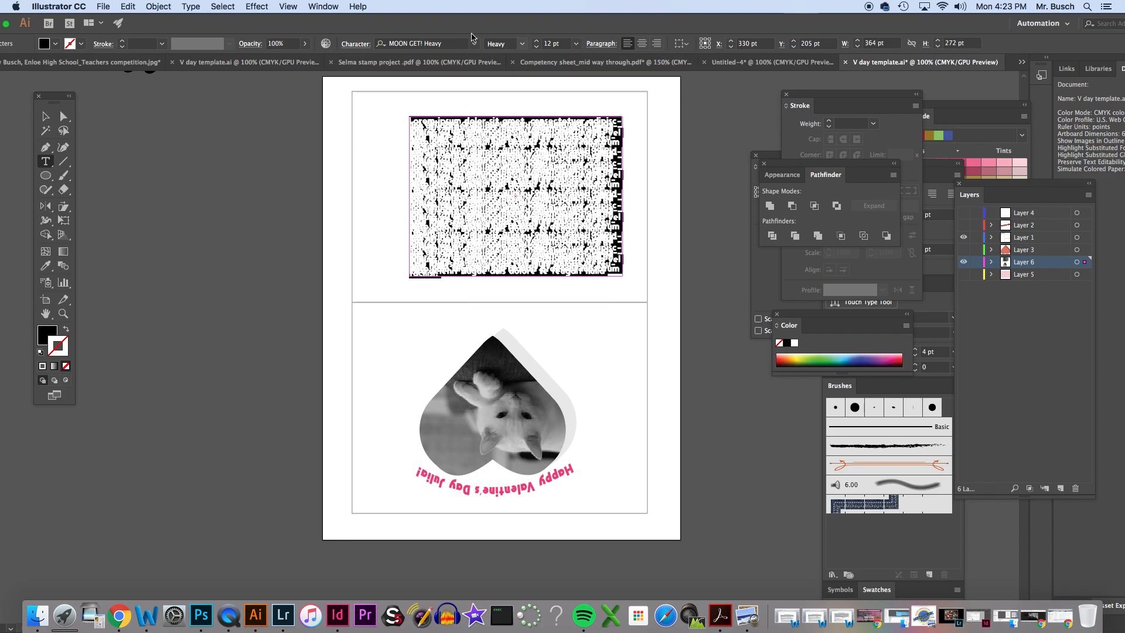
click(347, 45)
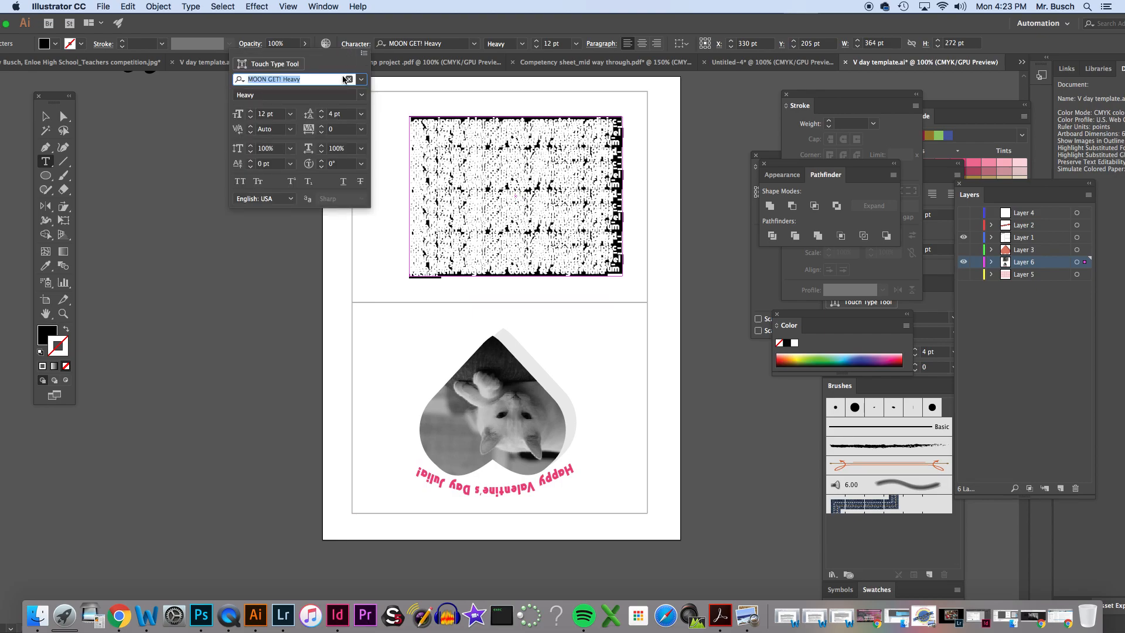
click(310, 117)
click(320, 112)
click(320, 111)
click(320, 112)
click(320, 111)
click(320, 111)
click(319, 112)
click(319, 112)
click(320, 112)
click(319, 111)
click(319, 111)
click(319, 111)
click(319, 111)
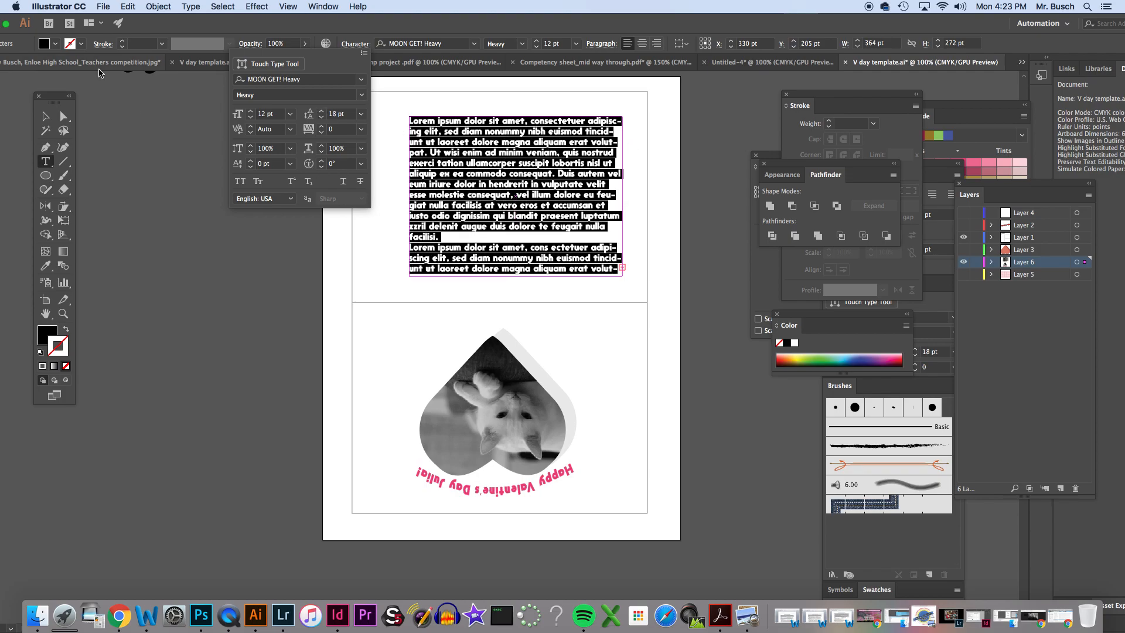
click(45, 116)
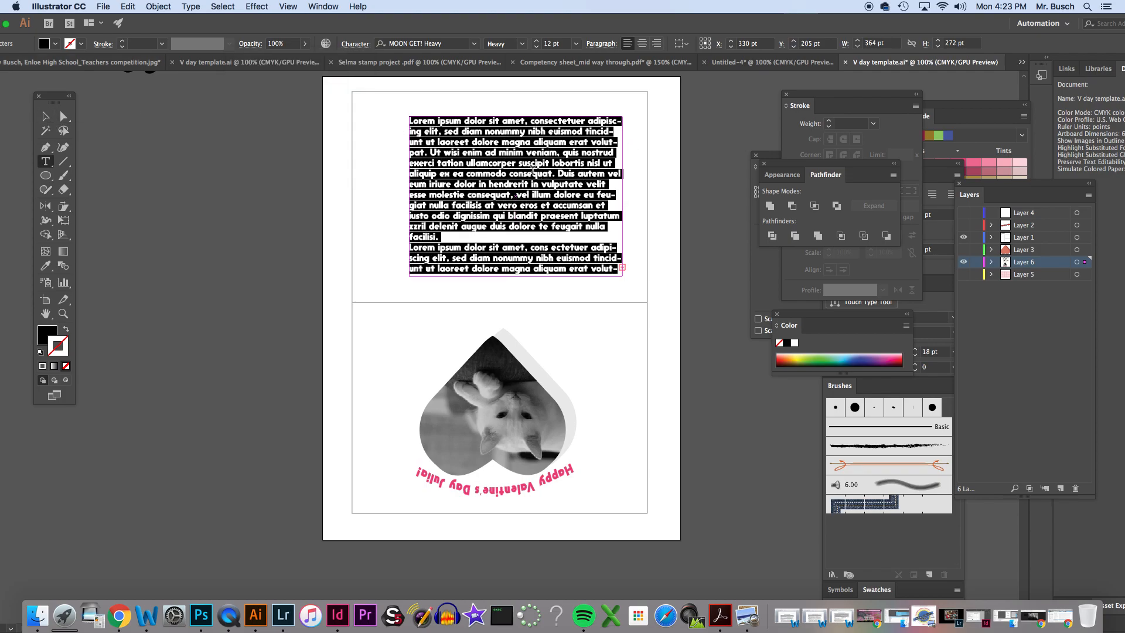
Replace the placeholder text in the upper panel's text box with "Place a long pretty message here"
text(Pla)
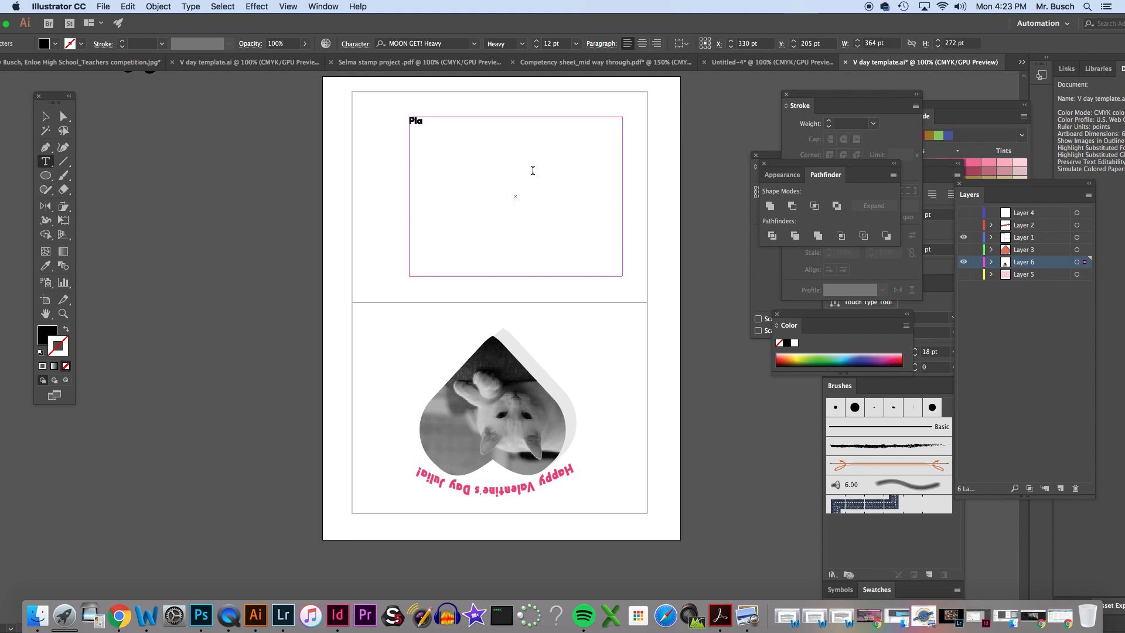
text(ce a long pretty message here)
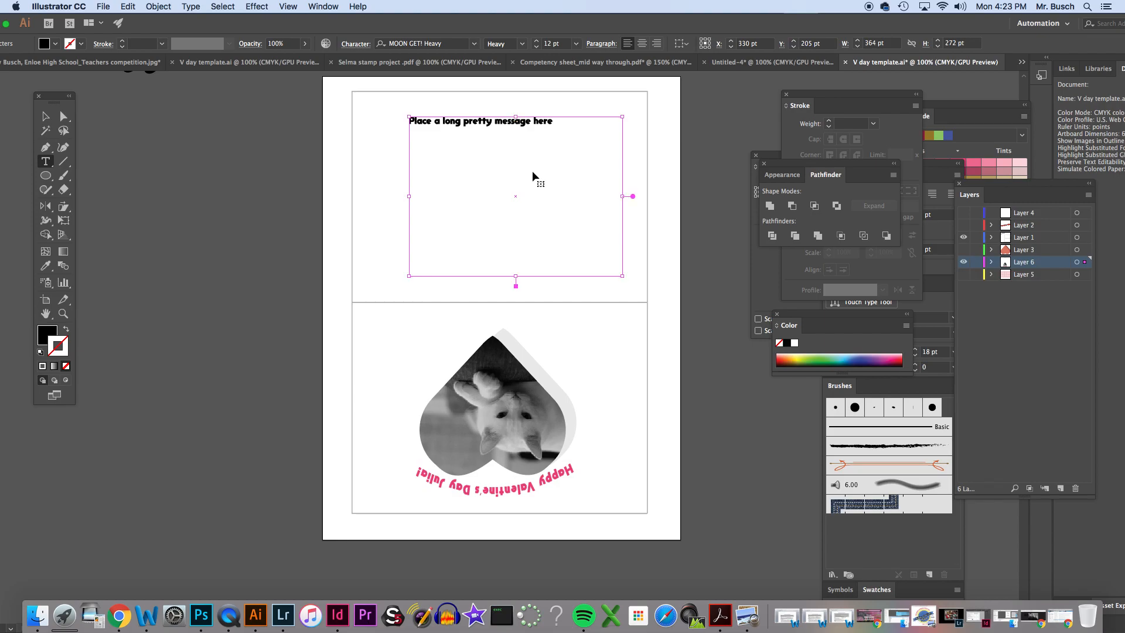
key(super+a)
click(47, 117)
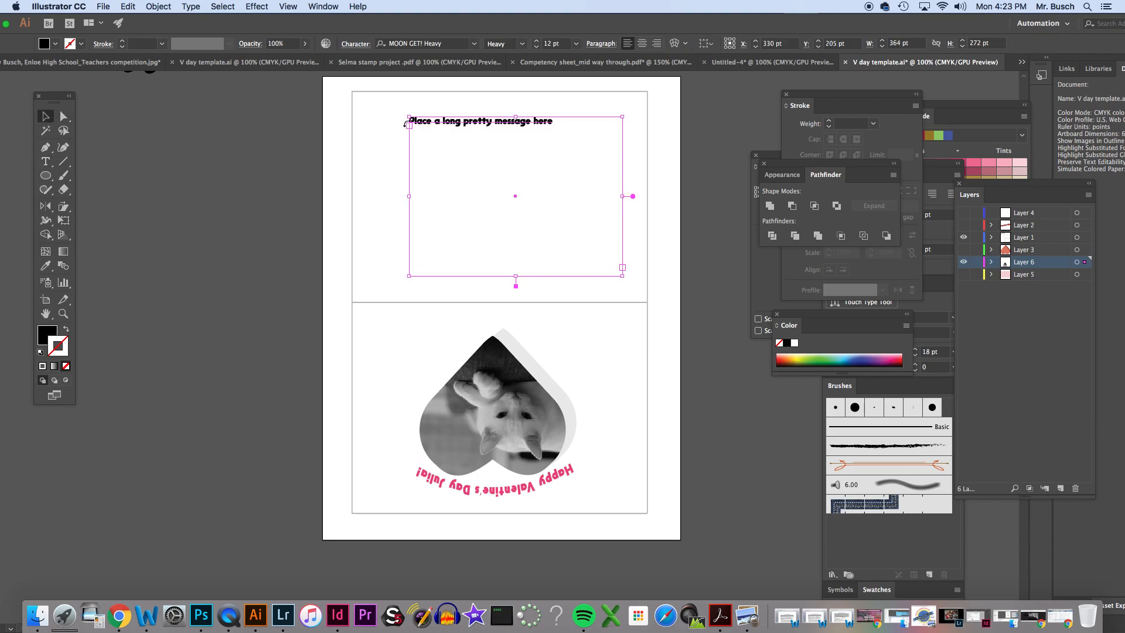
Turn the message text box upside down, shift it slightly left within the upper panel, and deselect it
drag(403, 112, 590, 286)
key(e)
drag(397, 114, 558, 279)
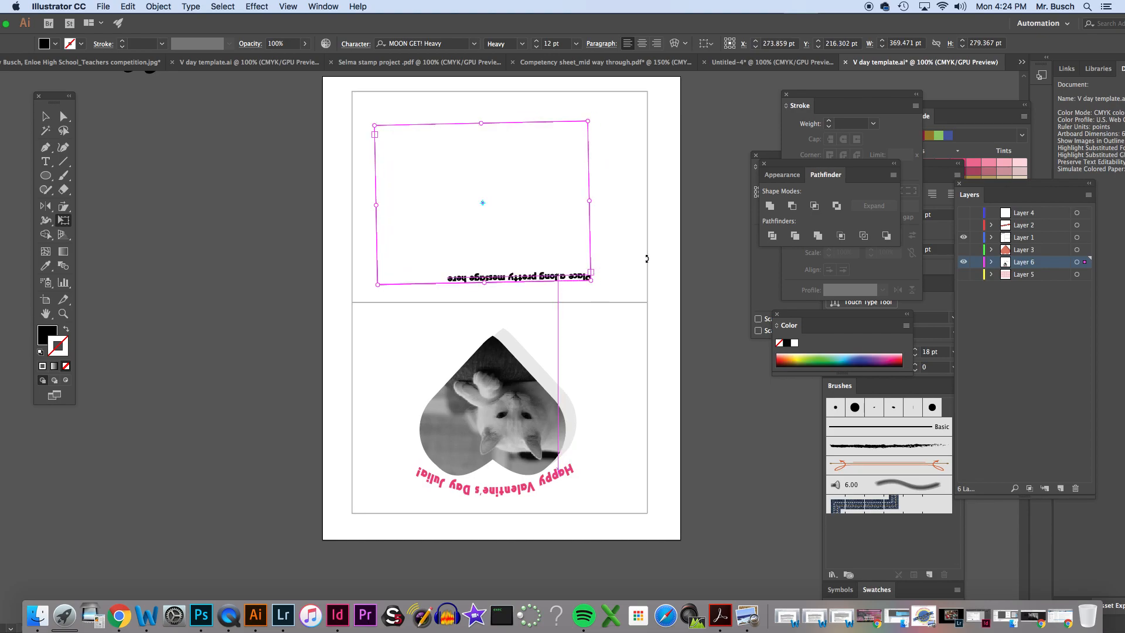
key(v)
click(533, 186)
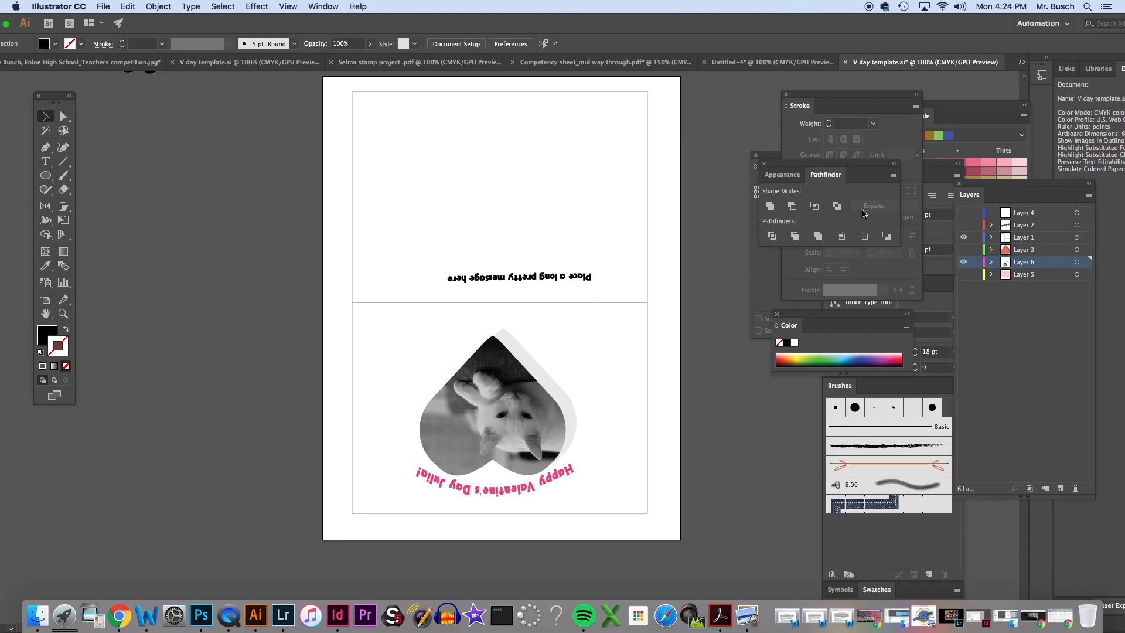
Rename Layer 6, which holds the photo, greeting and message, as Inside
double_click(1024, 262)
text(Inside)
key(Return)
Hide the Inside layer and show Layers 2, 3, 4 and 5 to display only the card's cover design
click(963, 261)
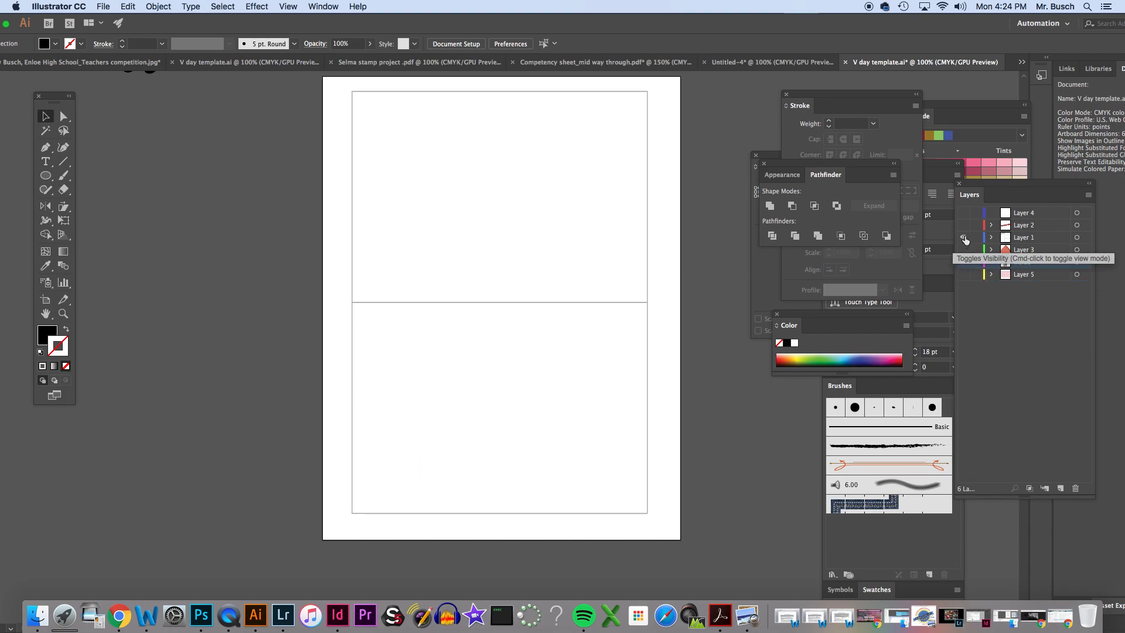
drag(963, 251, 963, 212)
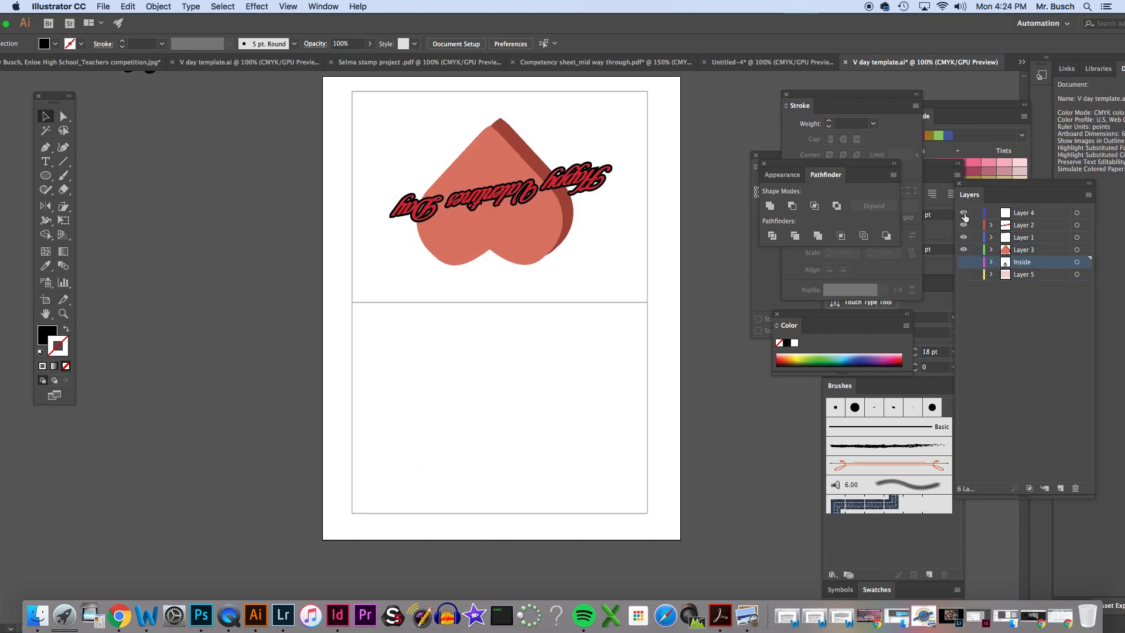
click(962, 263)
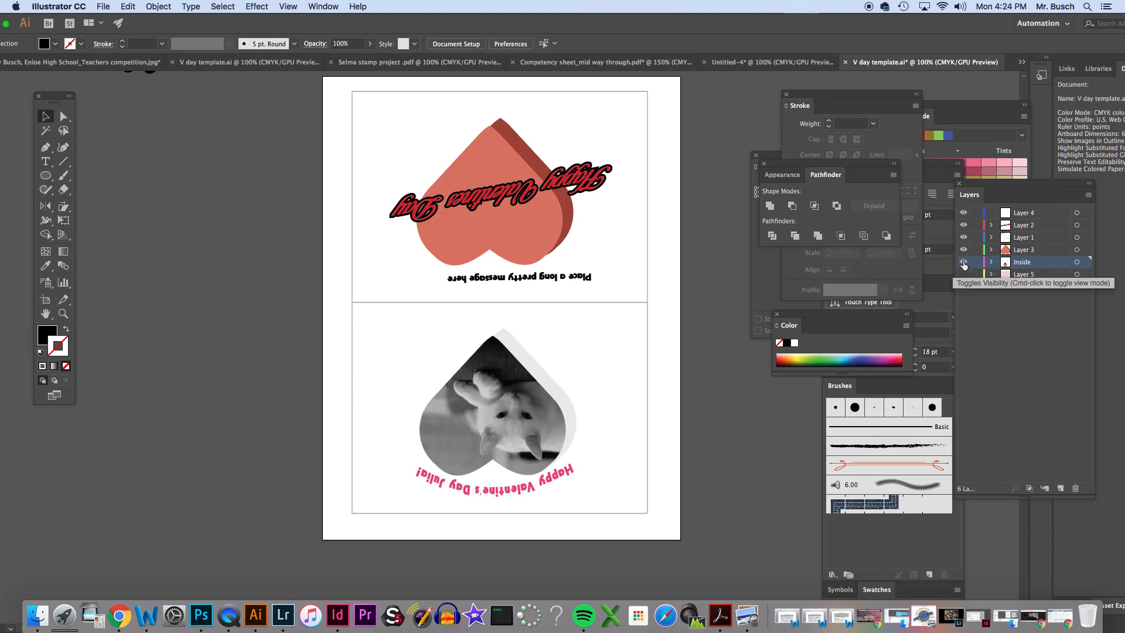
click(962, 262)
click(964, 275)
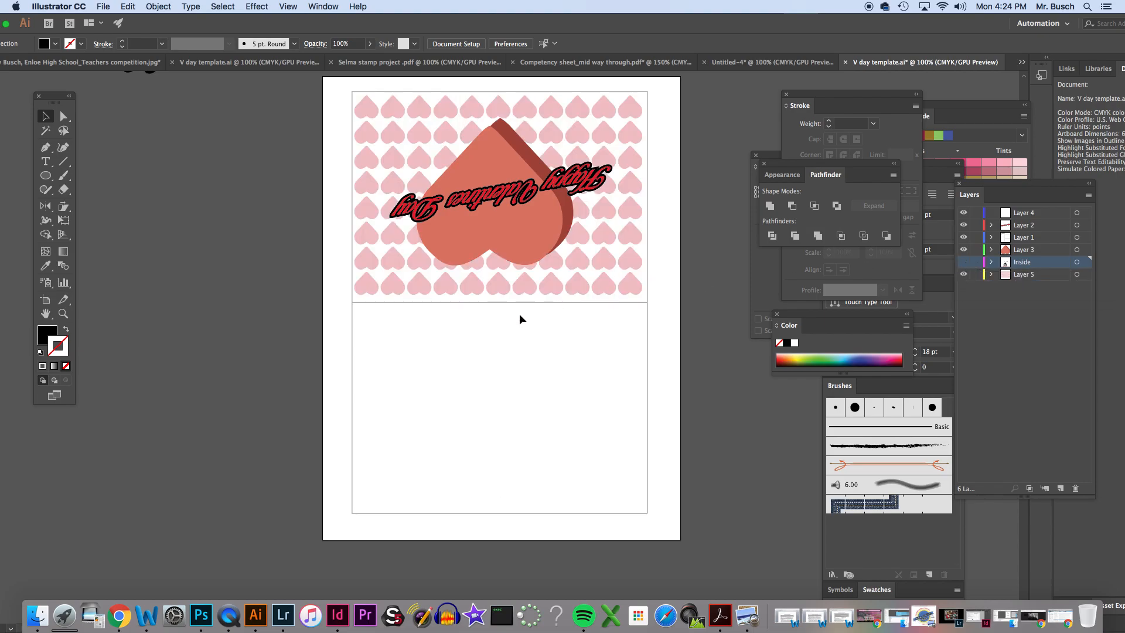